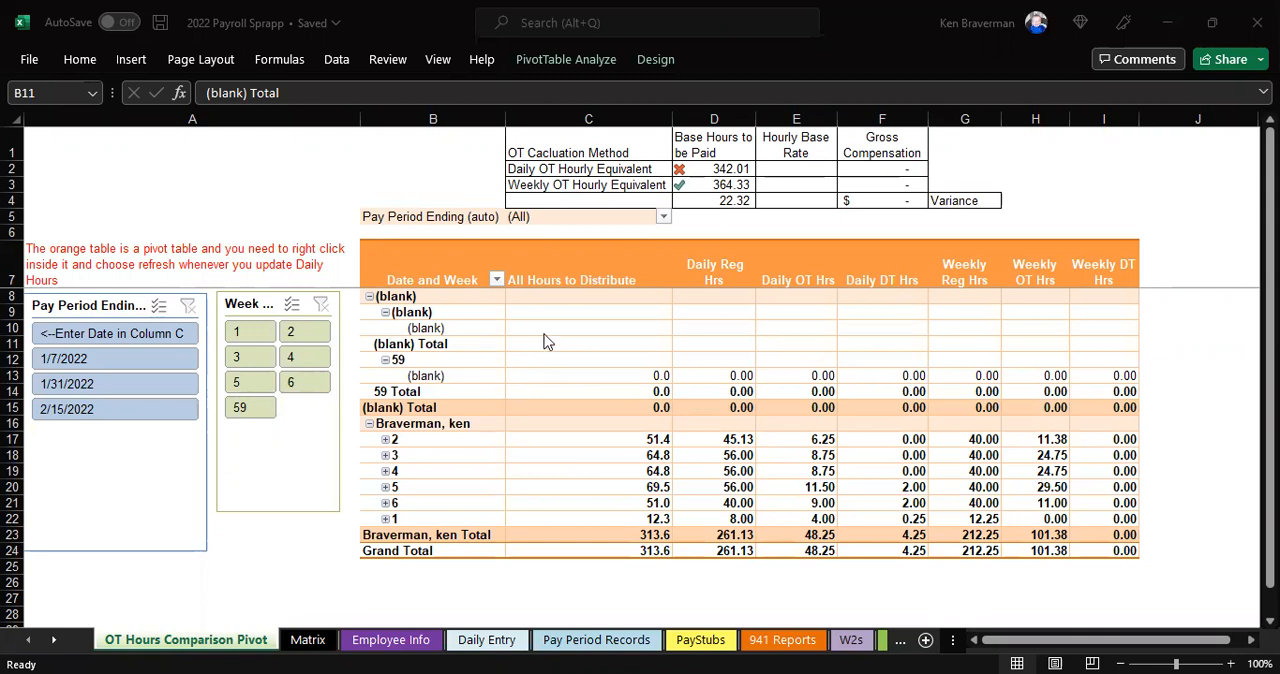
Review the overtime calculation methods on the comparison pivot, the Daily Entry sheet, and the first employee's row and state selector on Employee Info
left_click(589, 185)
left_click(587, 170)
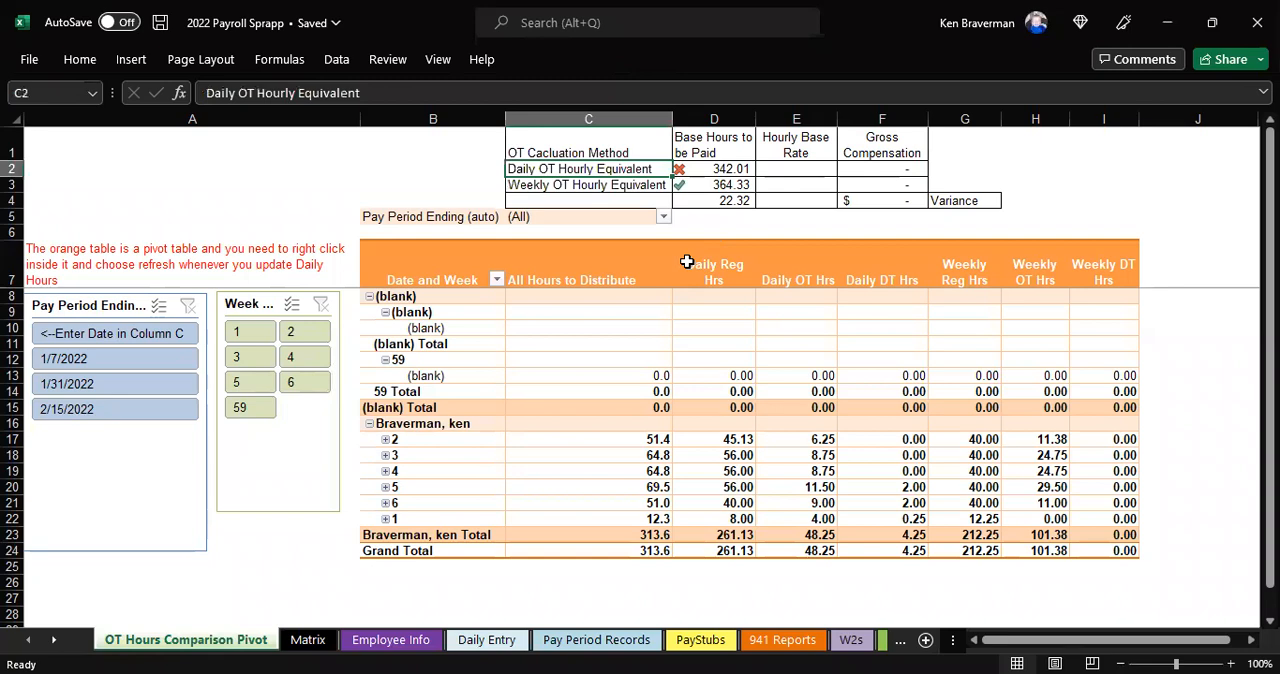
left_click(508, 639)
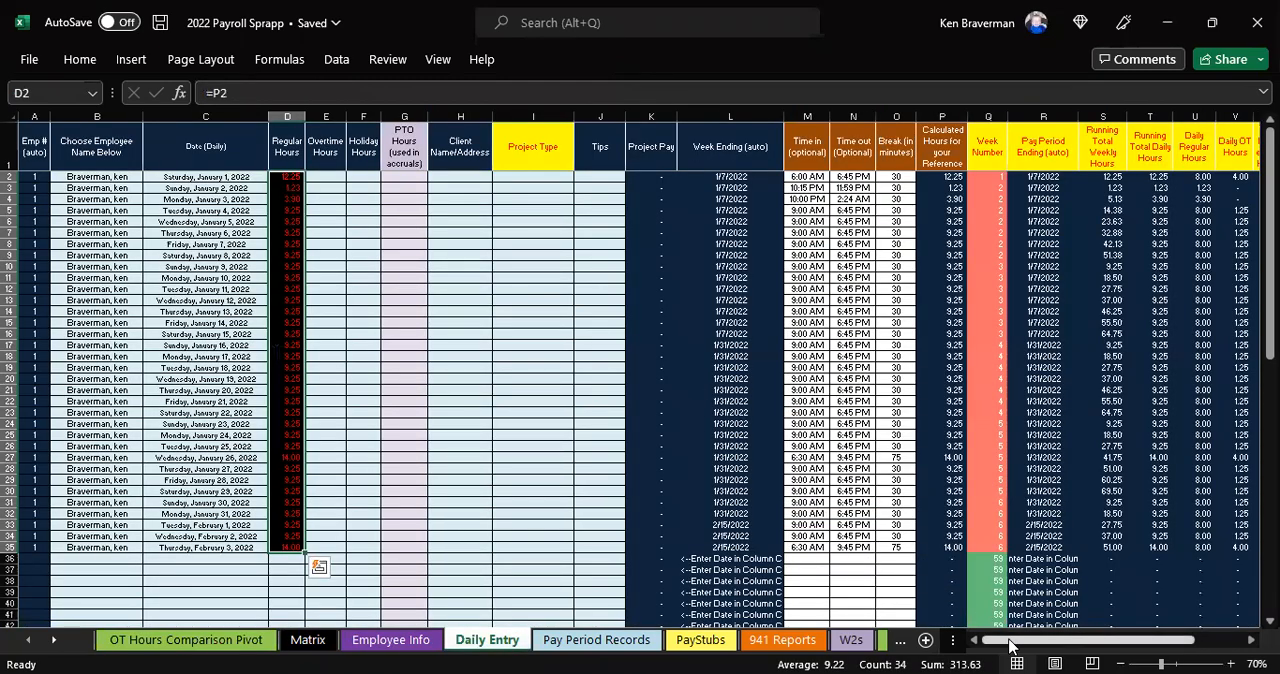
left_click_drag(1010, 645, 882, 642)
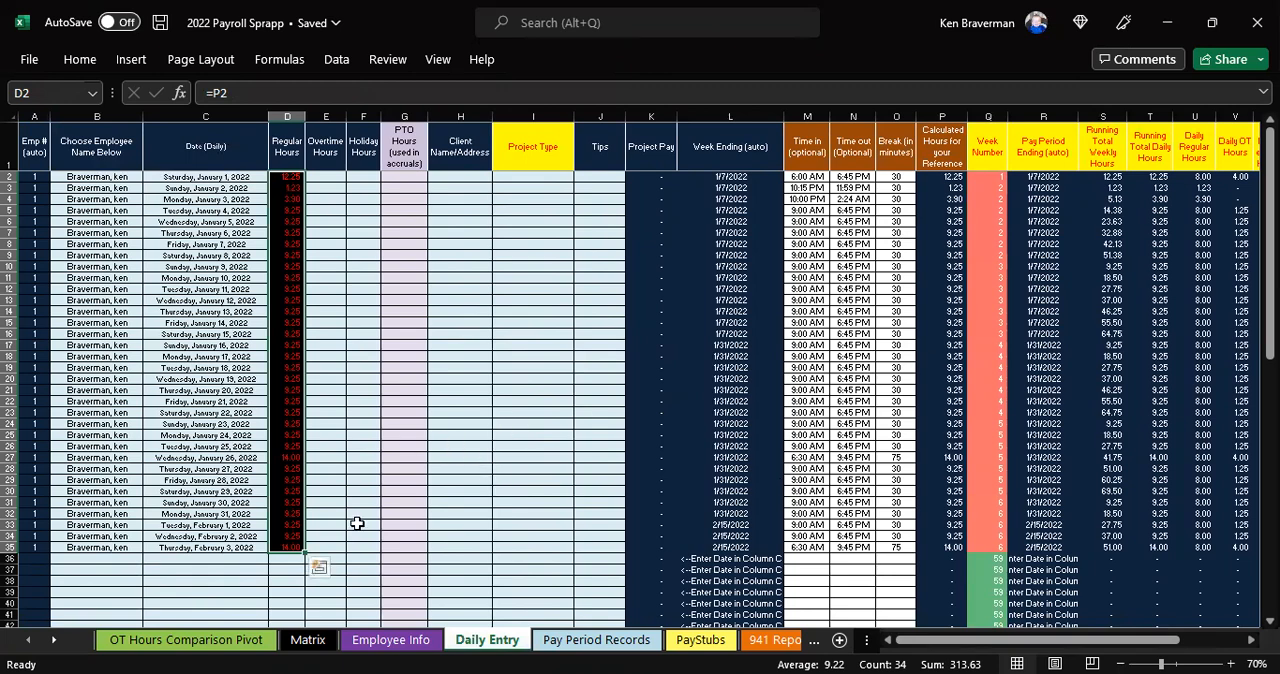
left_click(370, 647)
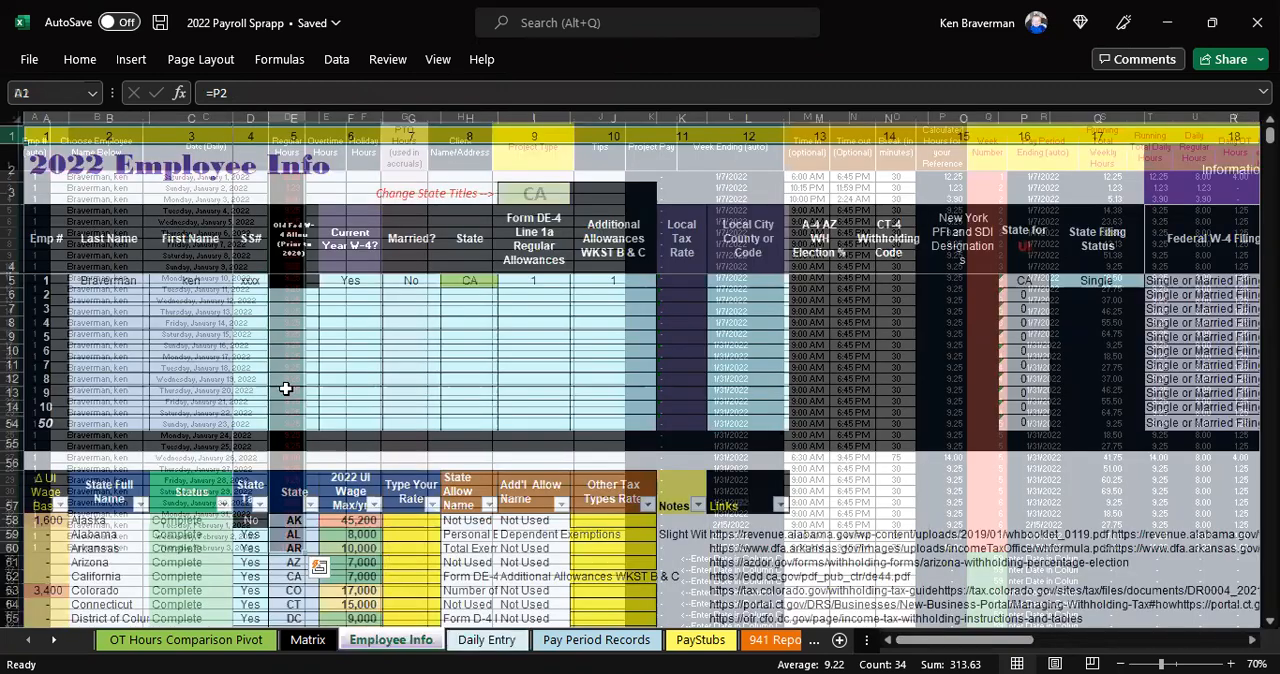
left_click_drag(111, 285, 250, 296)
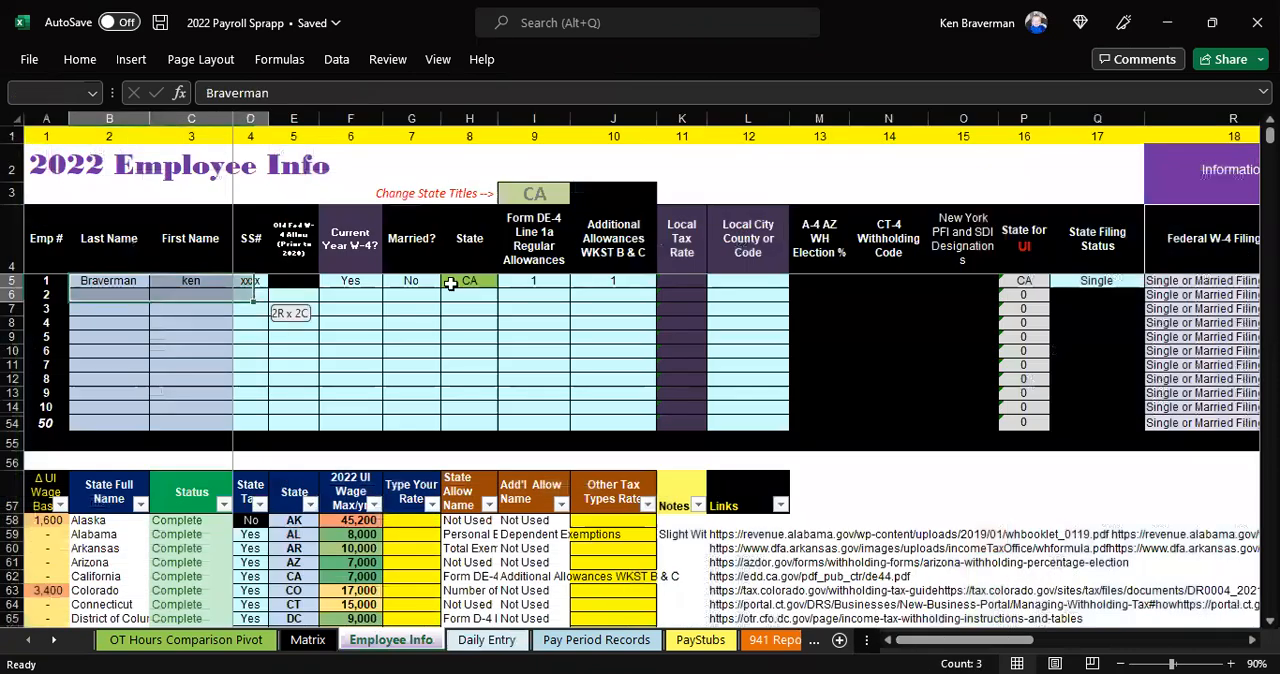
left_click_drag(593, 273, 611, 285)
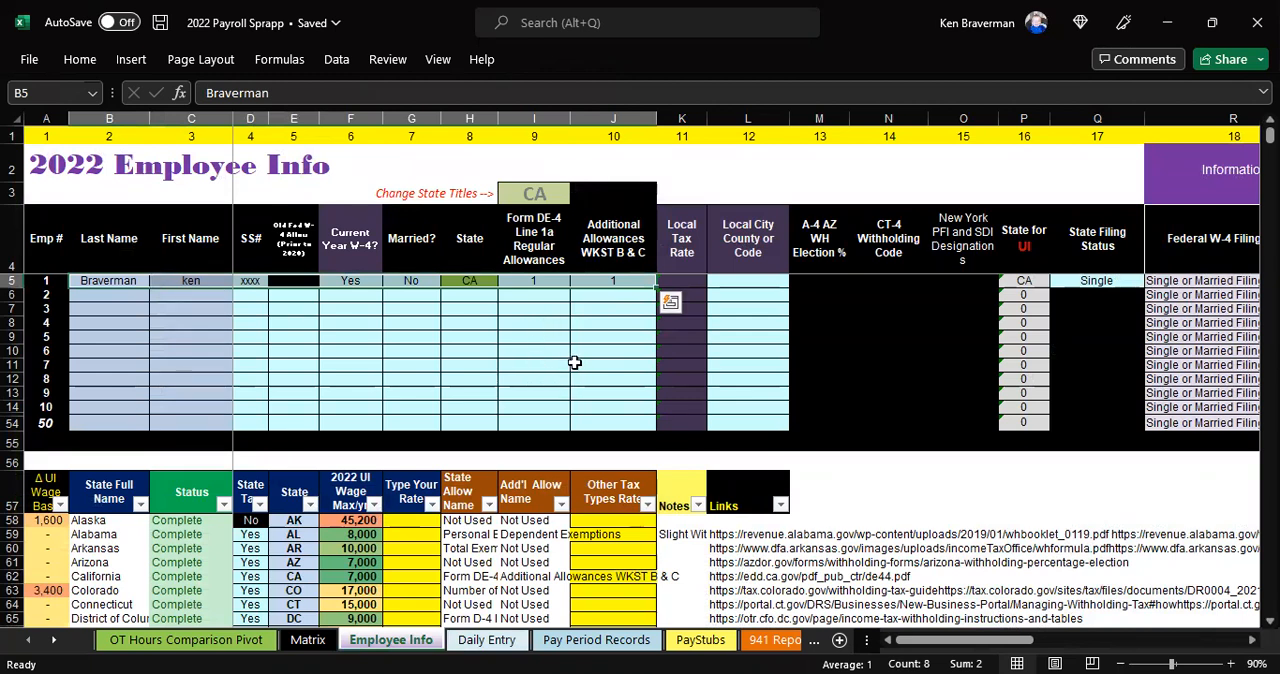
left_click(540, 196)
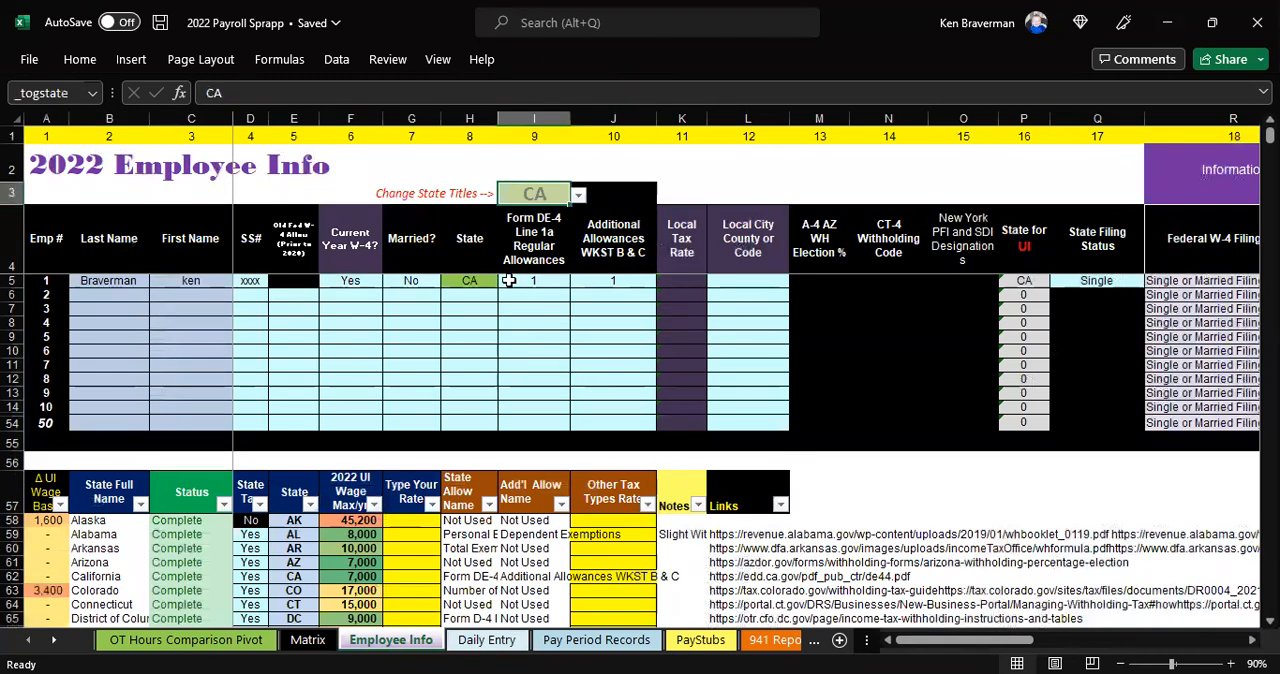
Change employee 1's state and the state titles selector on the Employee Info sheet to DC
left_click(467, 275)
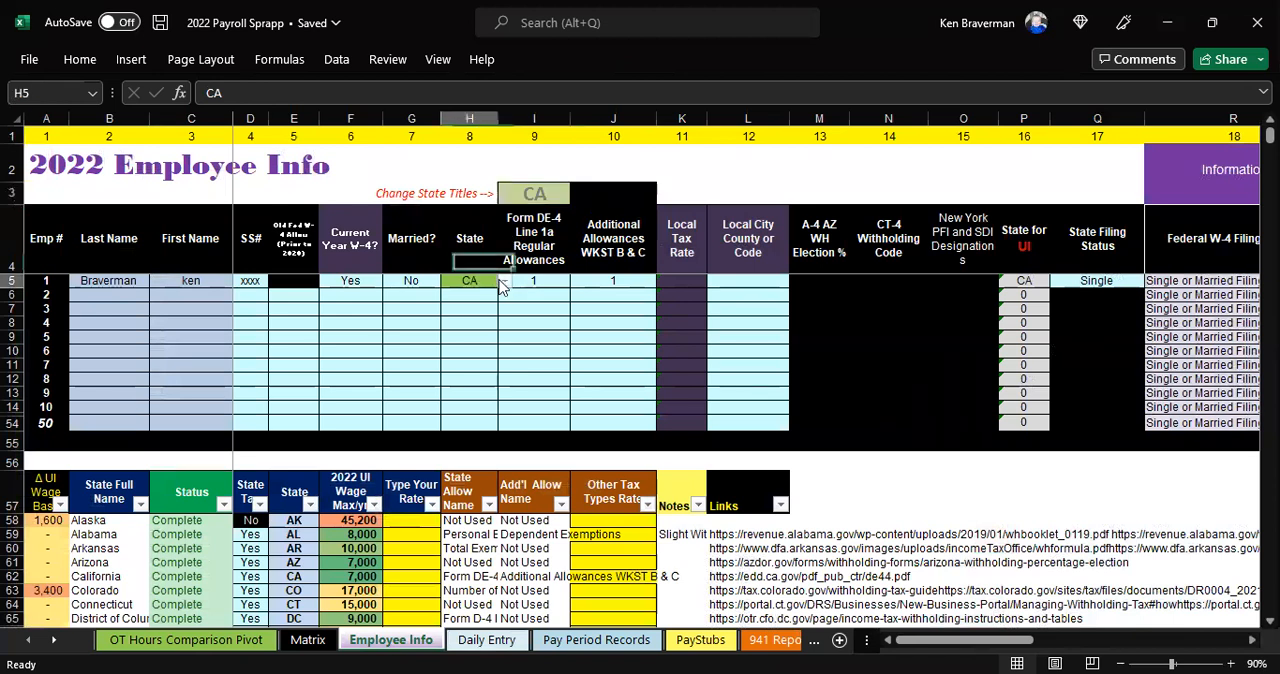
left_click(505, 281)
left_click(470, 335)
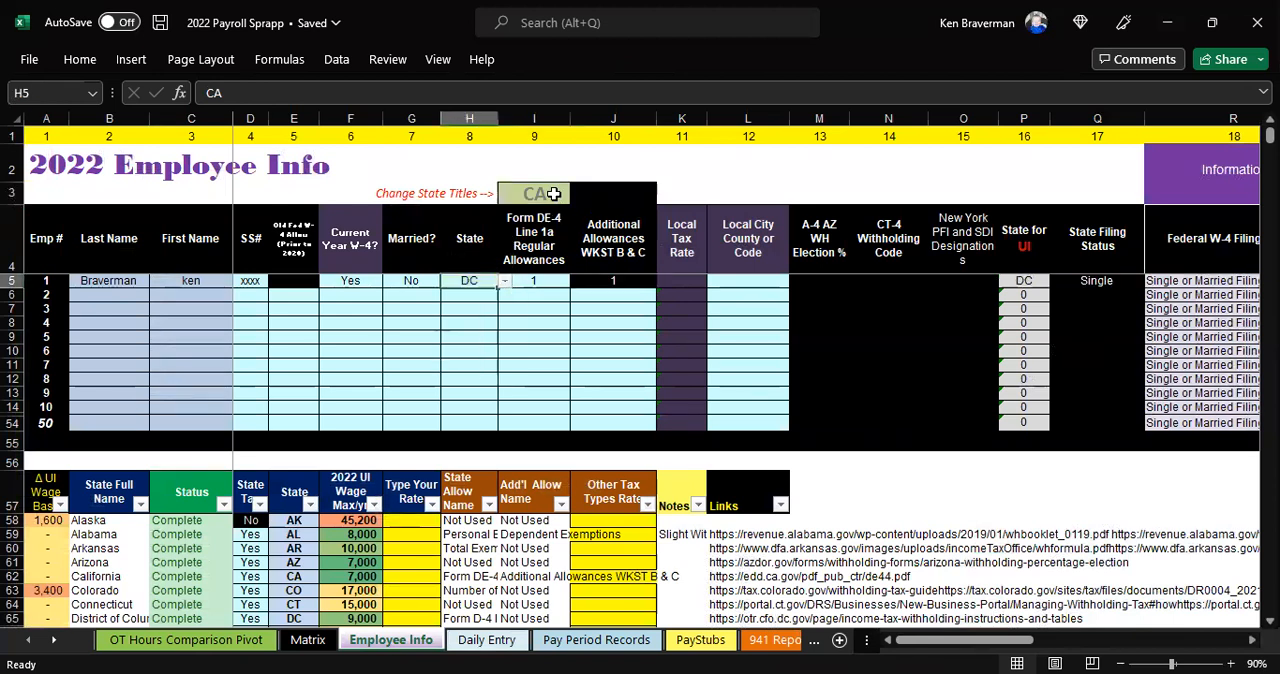
left_click(550, 195)
left_click(578, 195)
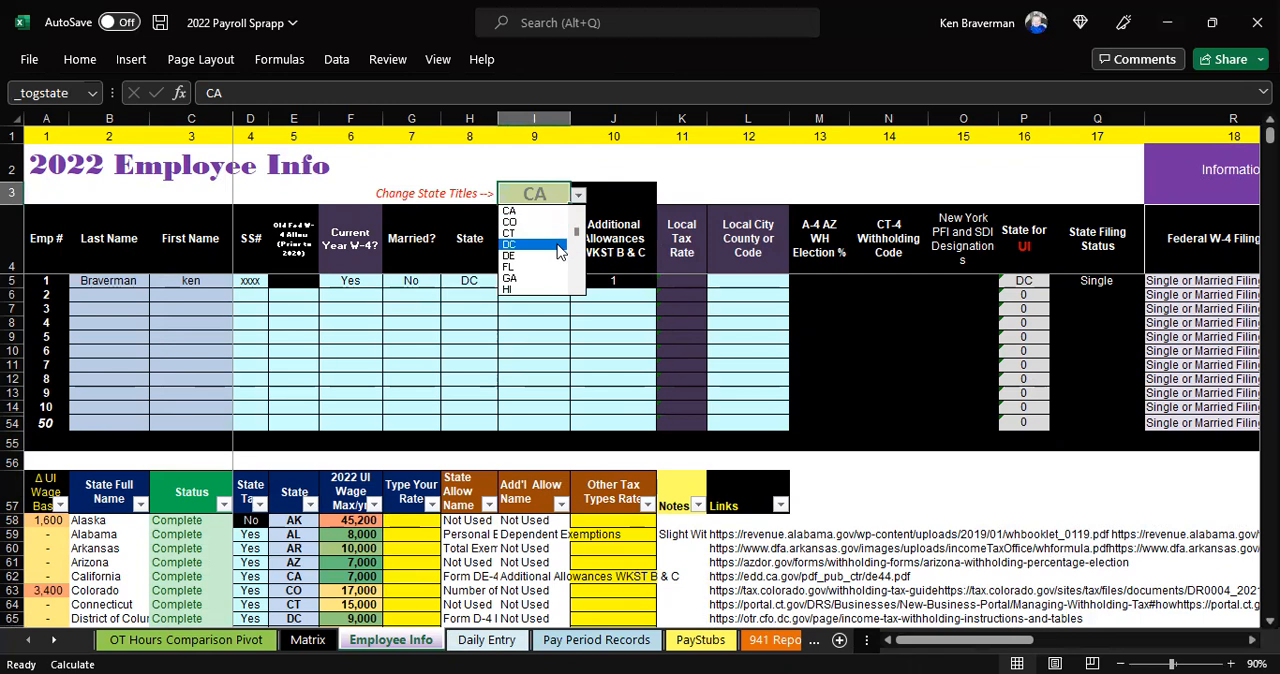
left_click(558, 244)
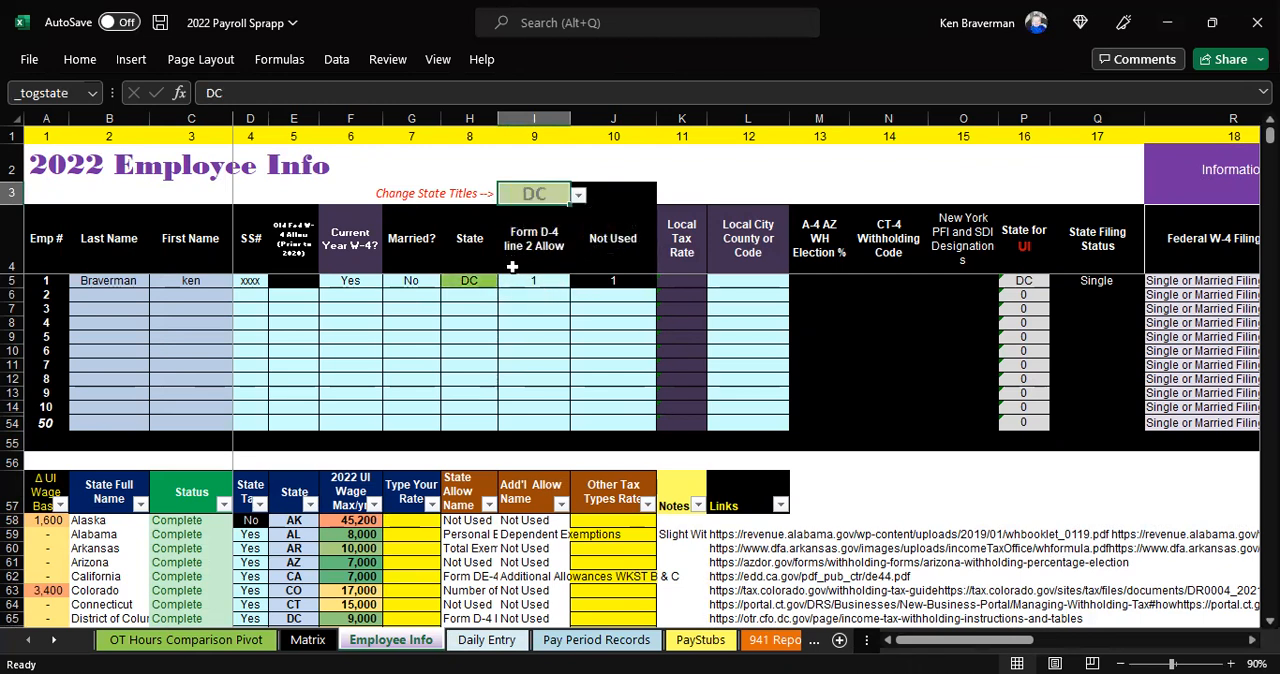
Set the state titles selector in I3 and employee 1's state in H5 back to CA
type("CA")
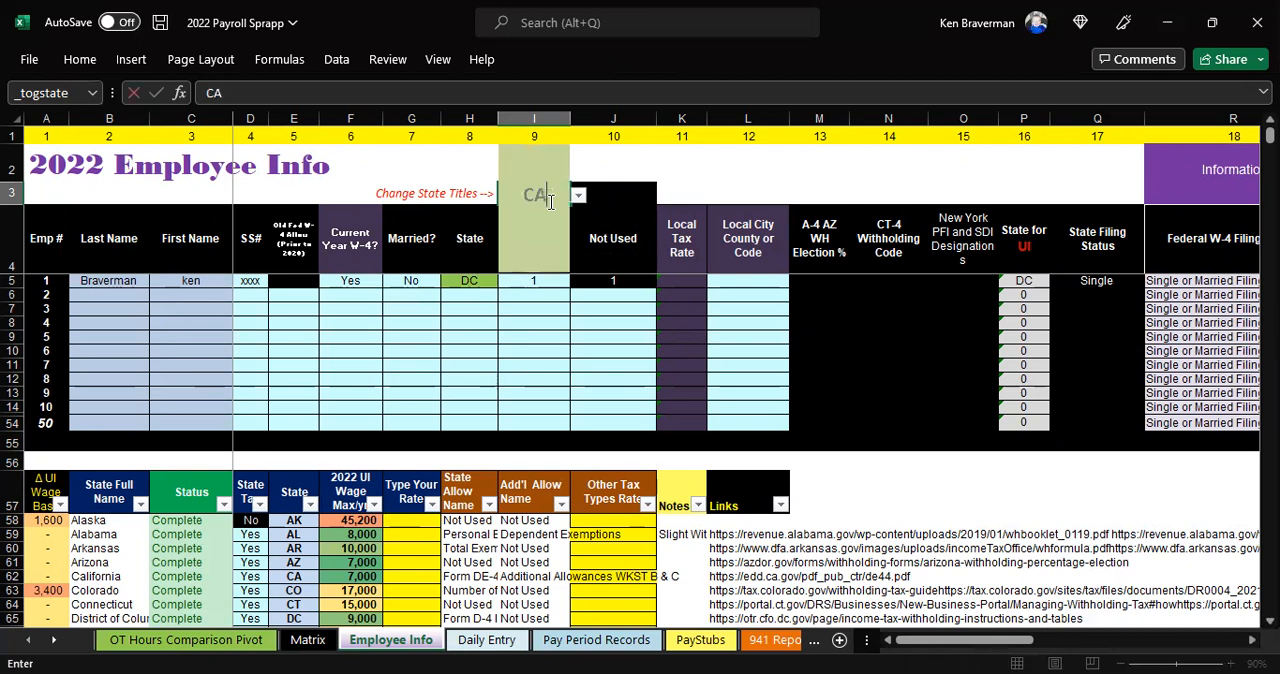
key("Return")
key("Left")
key("Down")
type("CA")
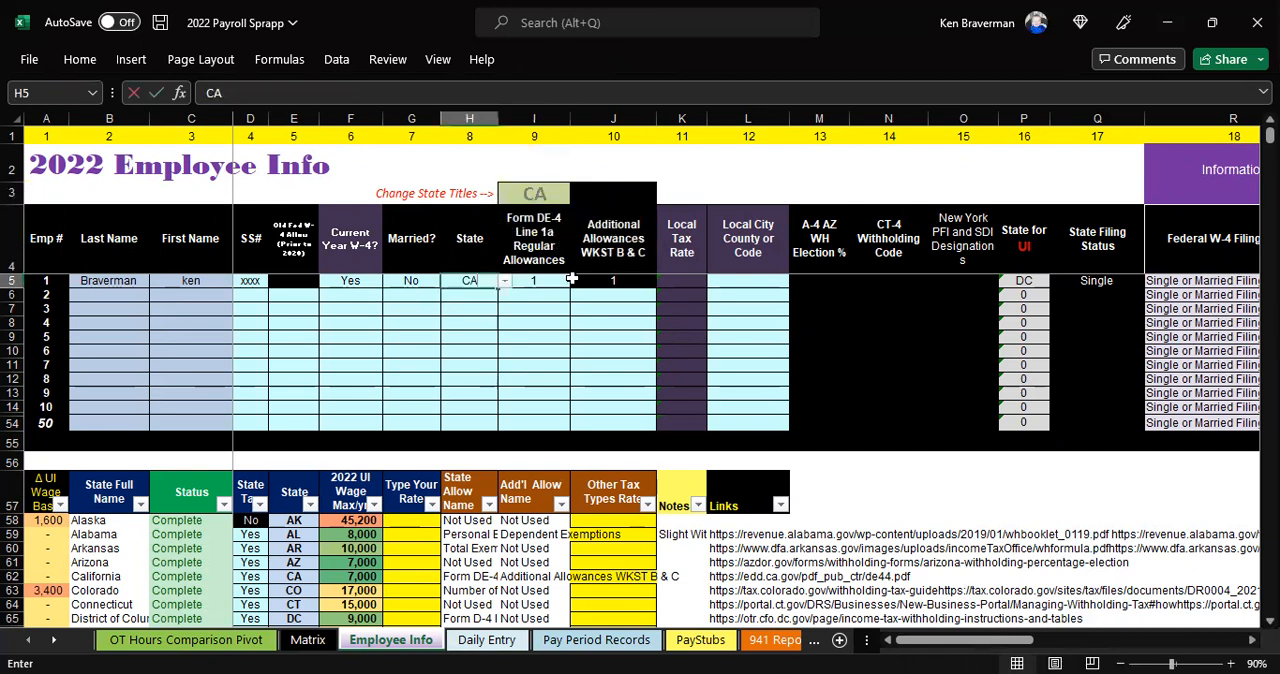
key("Return")
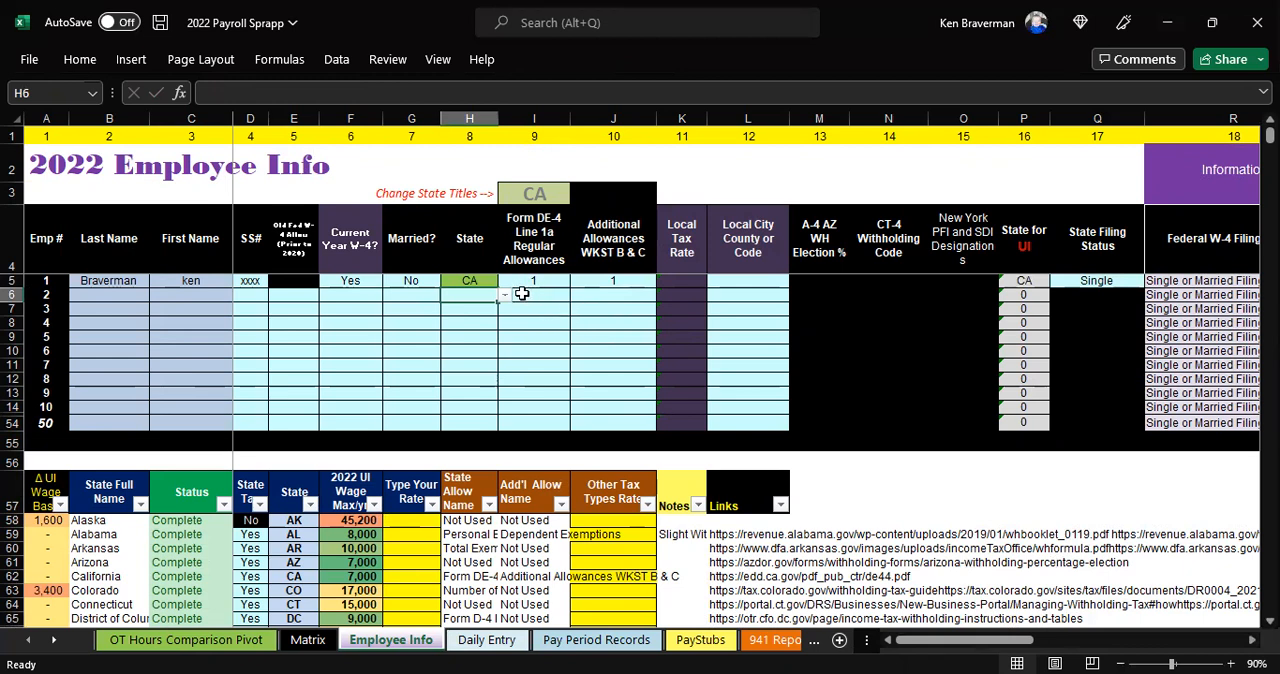
left_click_drag(145, 280, 568, 290)
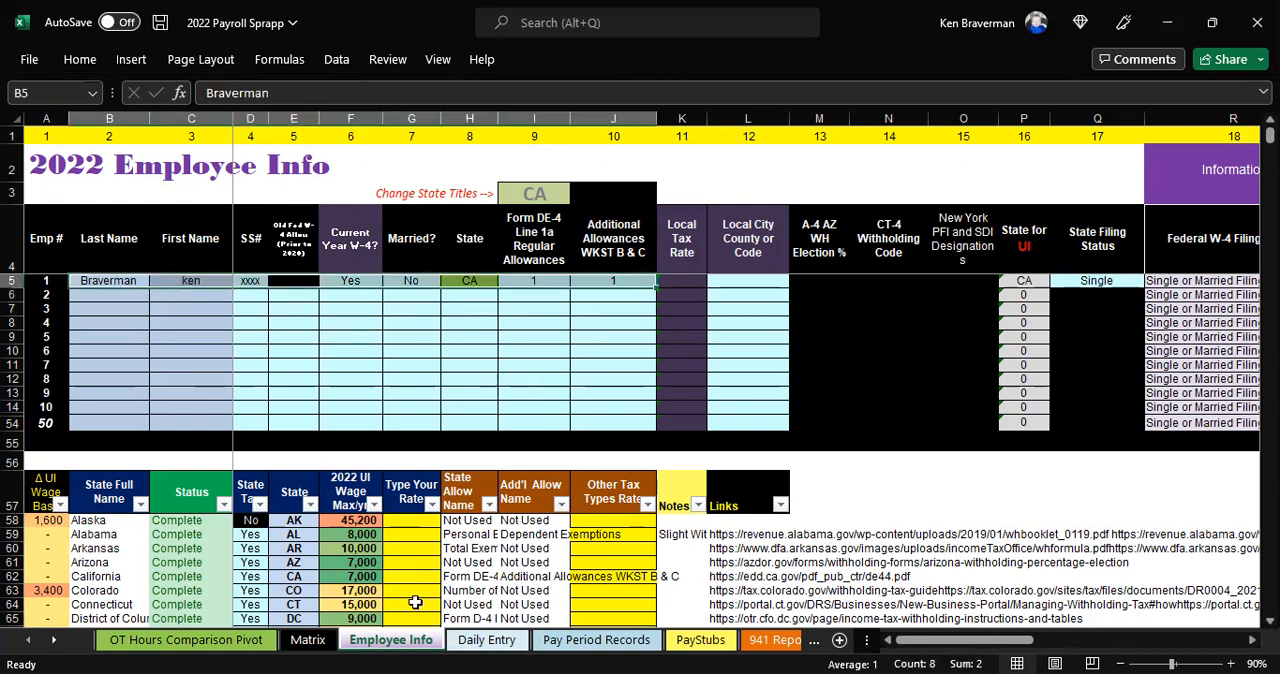
Set the first paycheck date of the year to January 15, 2022 in the Matrix sheet's setup questions
left_click(326, 645)
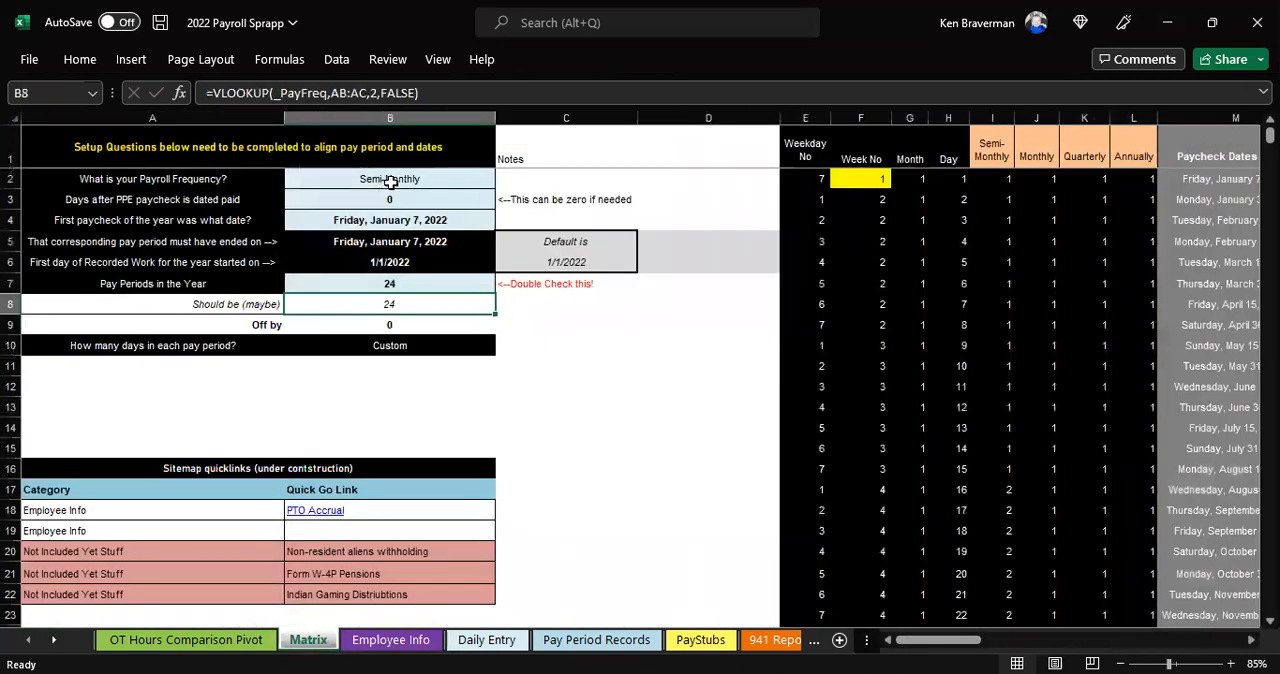
left_click_drag(390, 180, 396, 216)
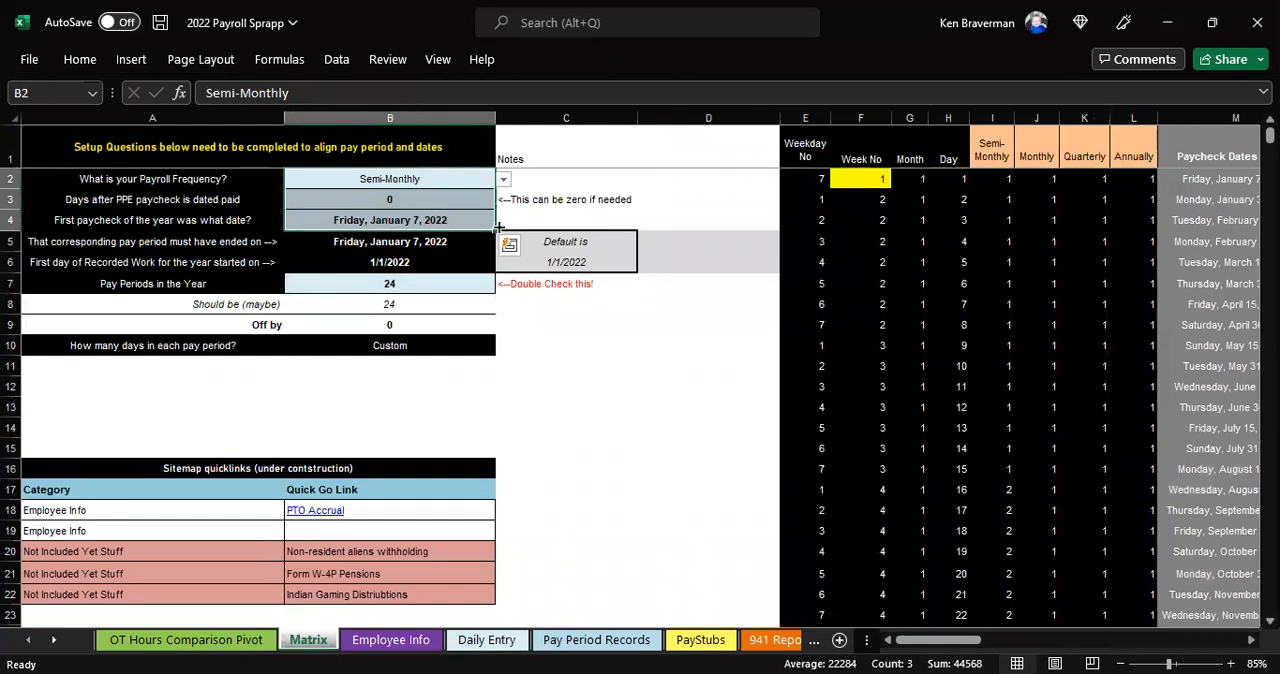
left_click(400, 216)
type("1/15")
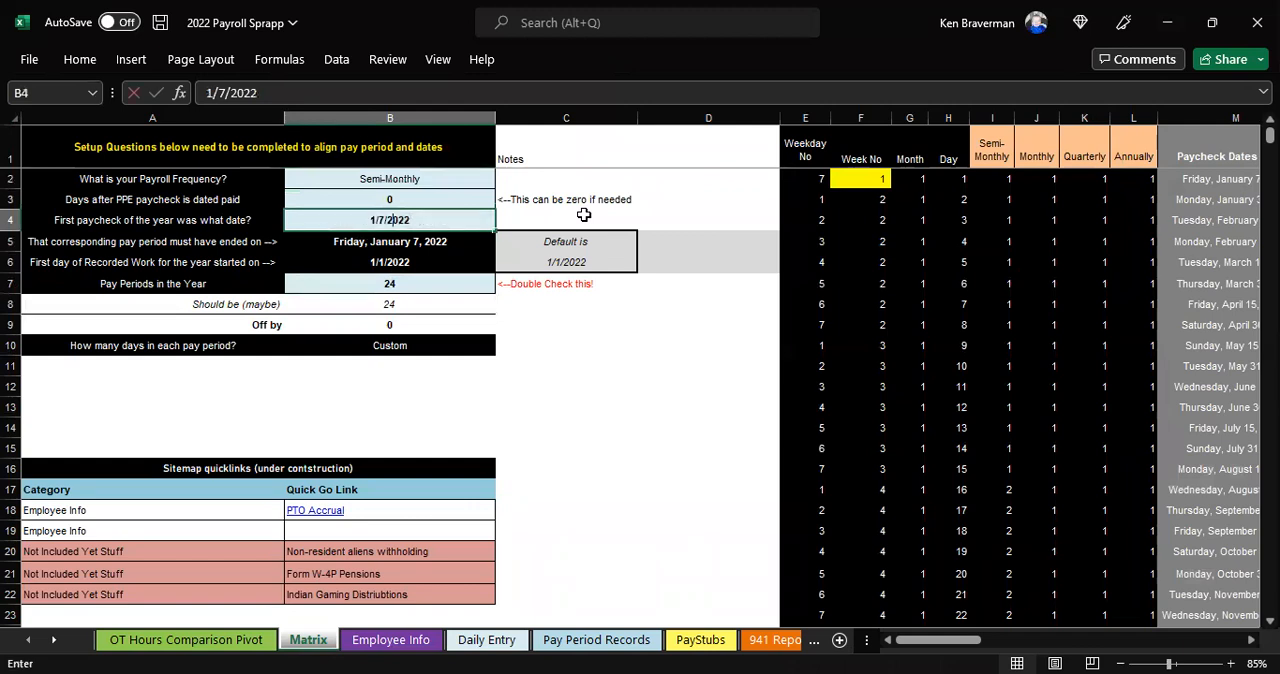
key("Return")
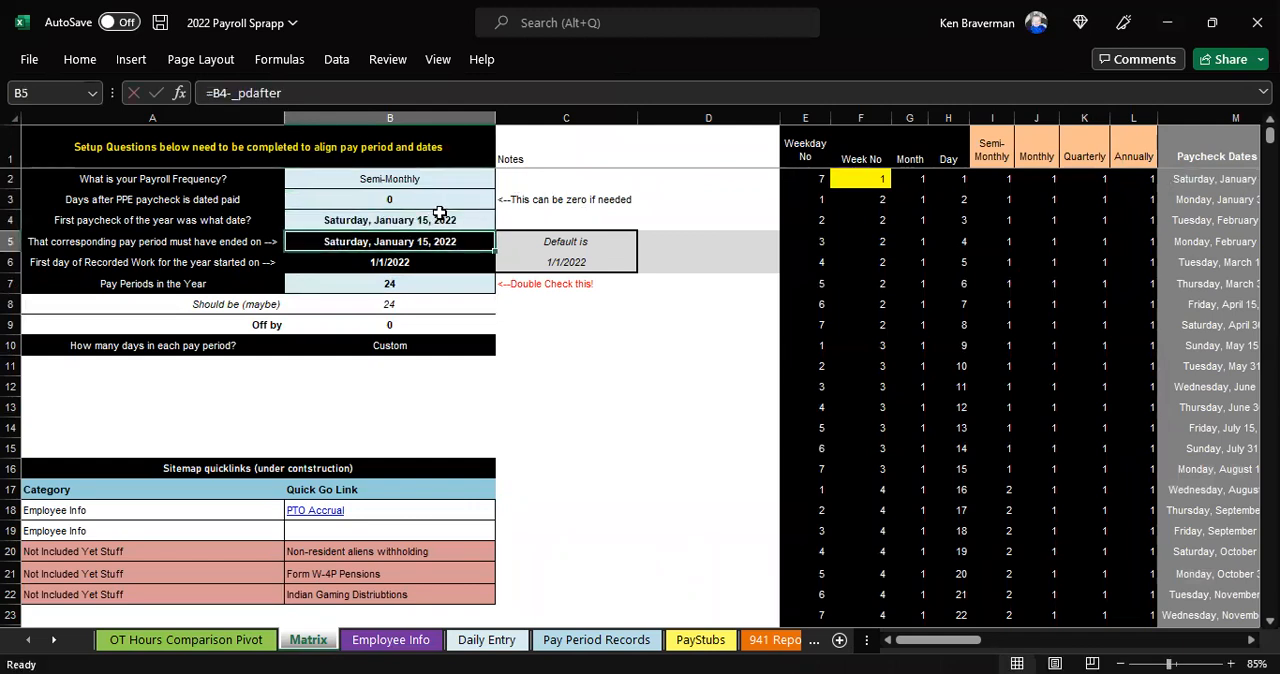
left_click(400, 181)
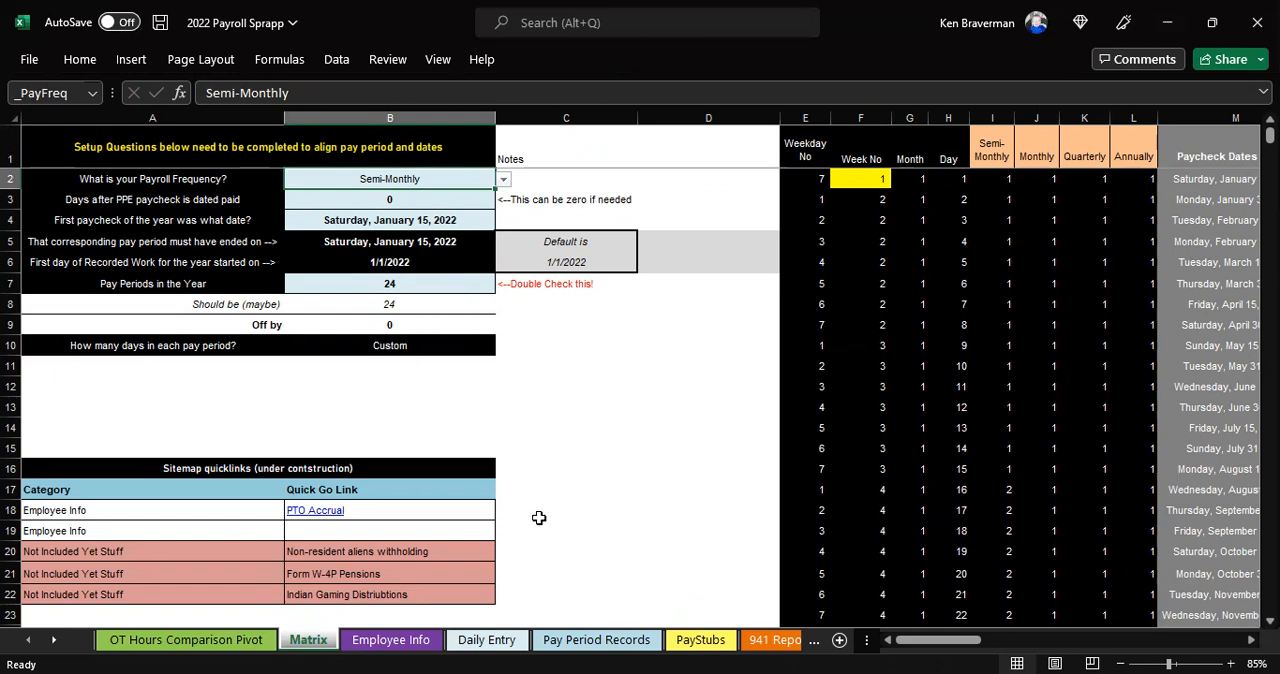
Examine the Time in and Time out entries for the first rows of the Daily Entry sheet at a readable zoom
left_click(487, 640)
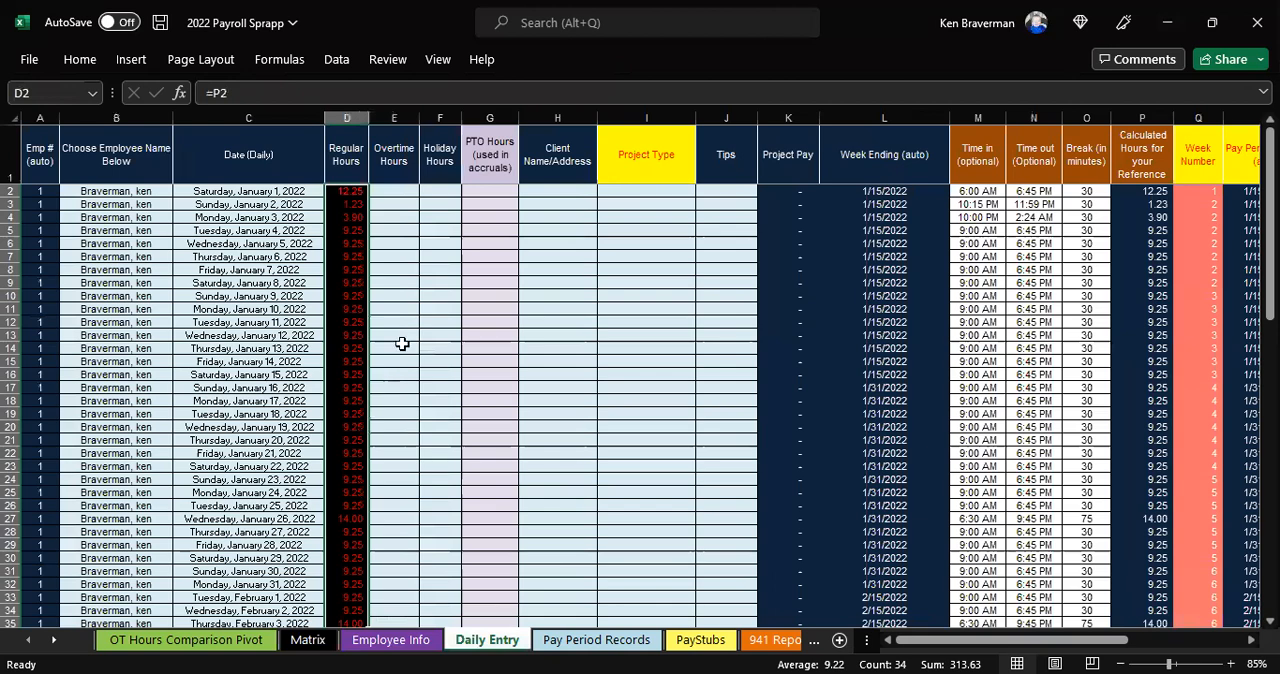
scroll(930, 575, "up", 2, "ctrl")
left_click_drag(980, 648, 1170, 652)
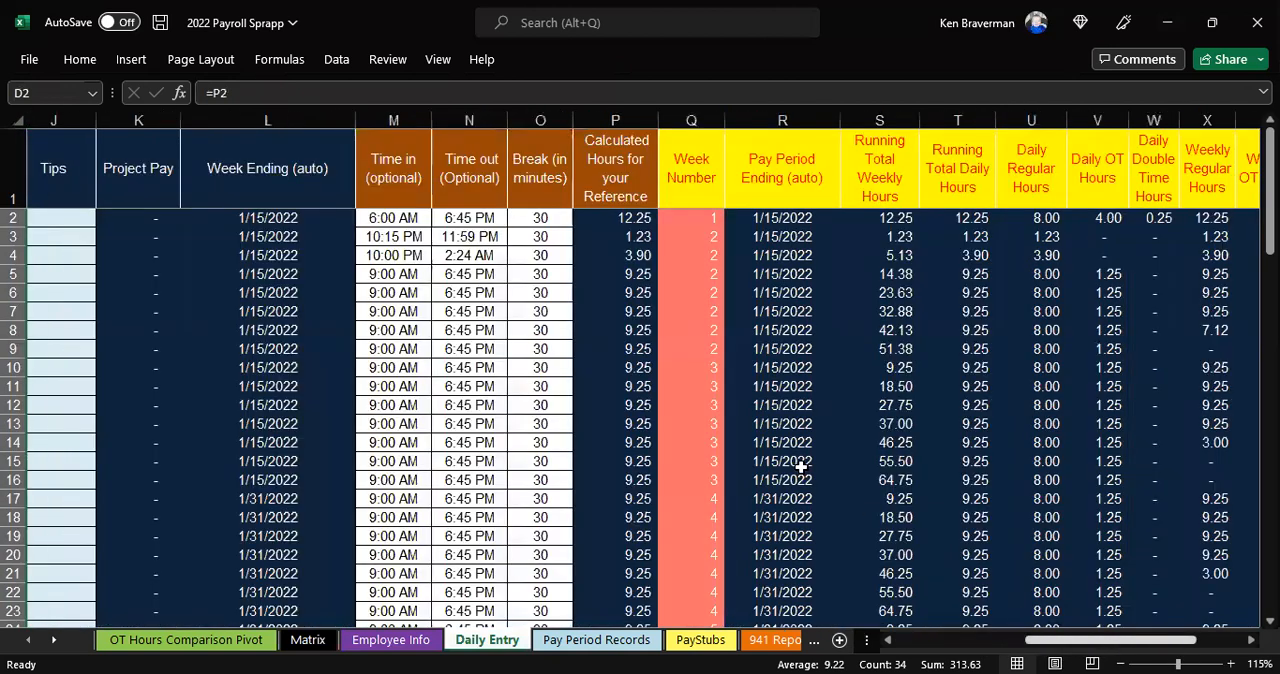
left_click_drag(410, 218, 481, 344)
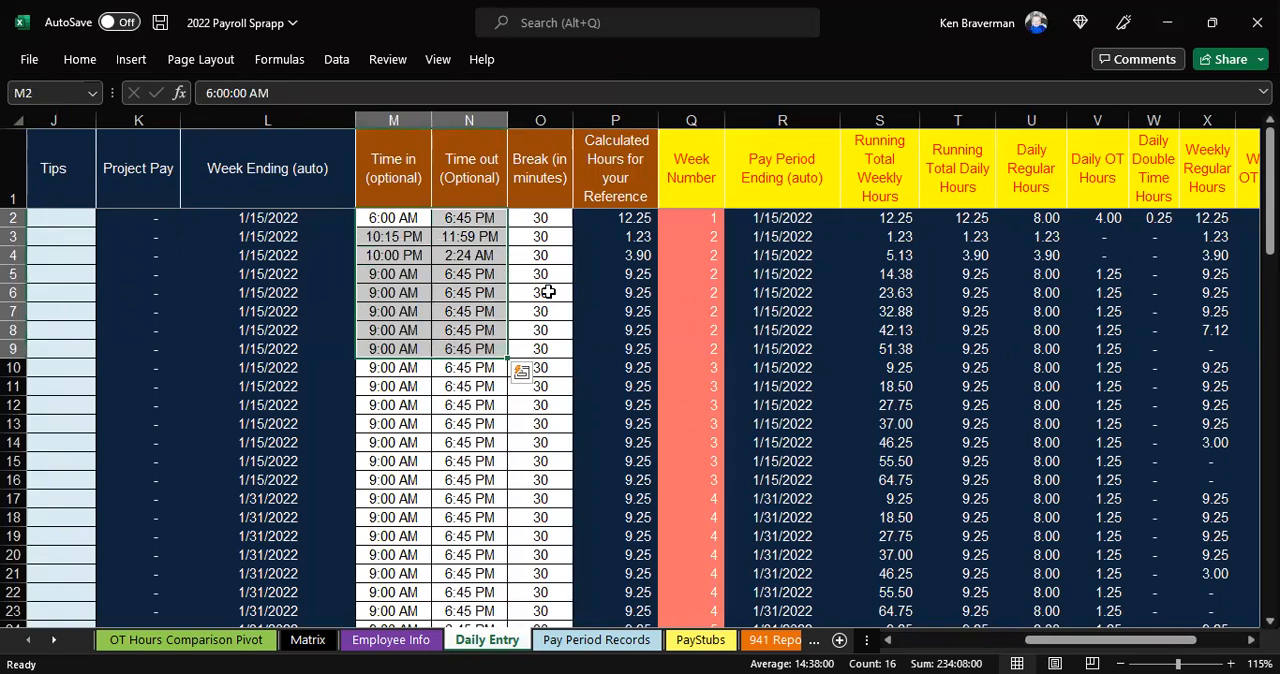
scroll(428, 258, "up", 1, "ctrl")
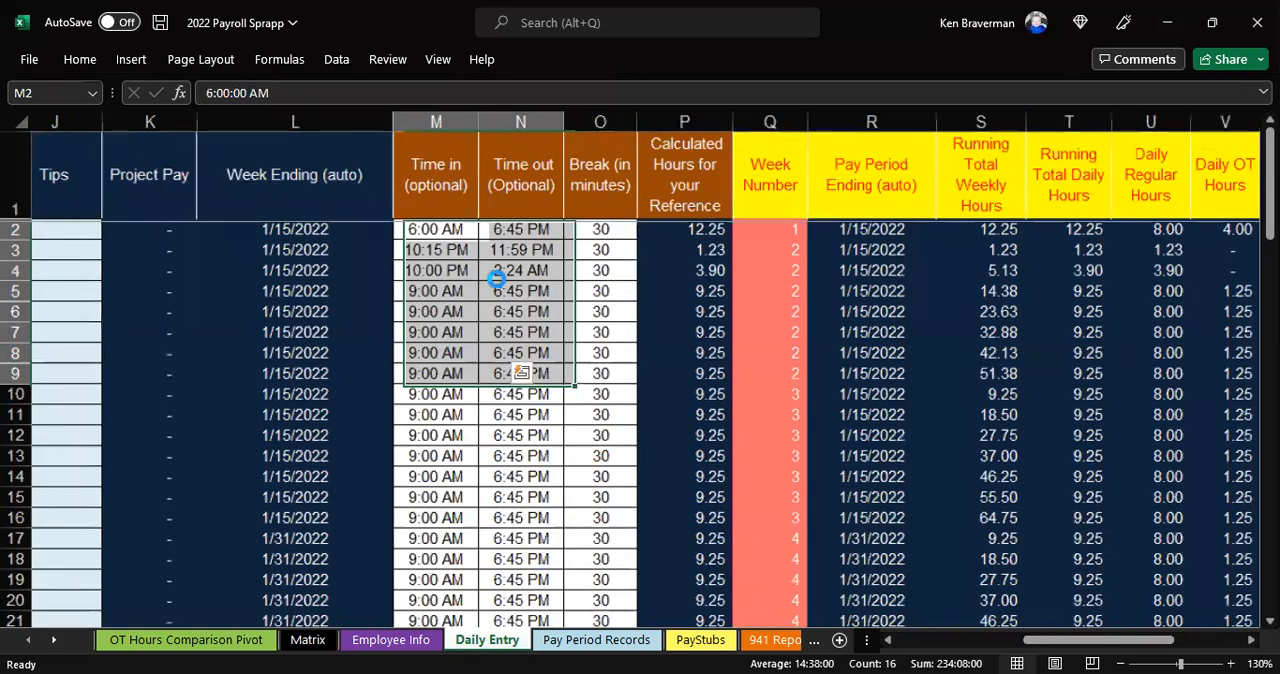
scroll(500, 275, "up", 1, "ctrl")
Try entering 11:00 as the Time in for row 3 of Daily Entry
left_click(544, 271)
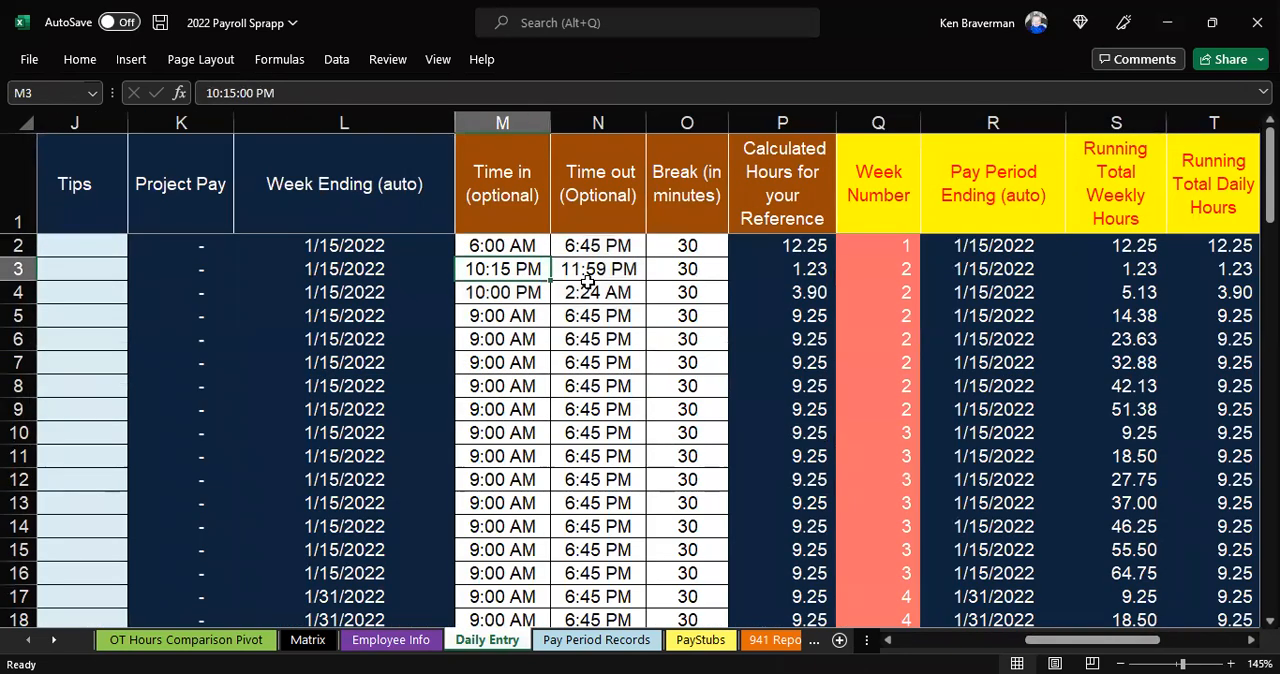
type("11:")
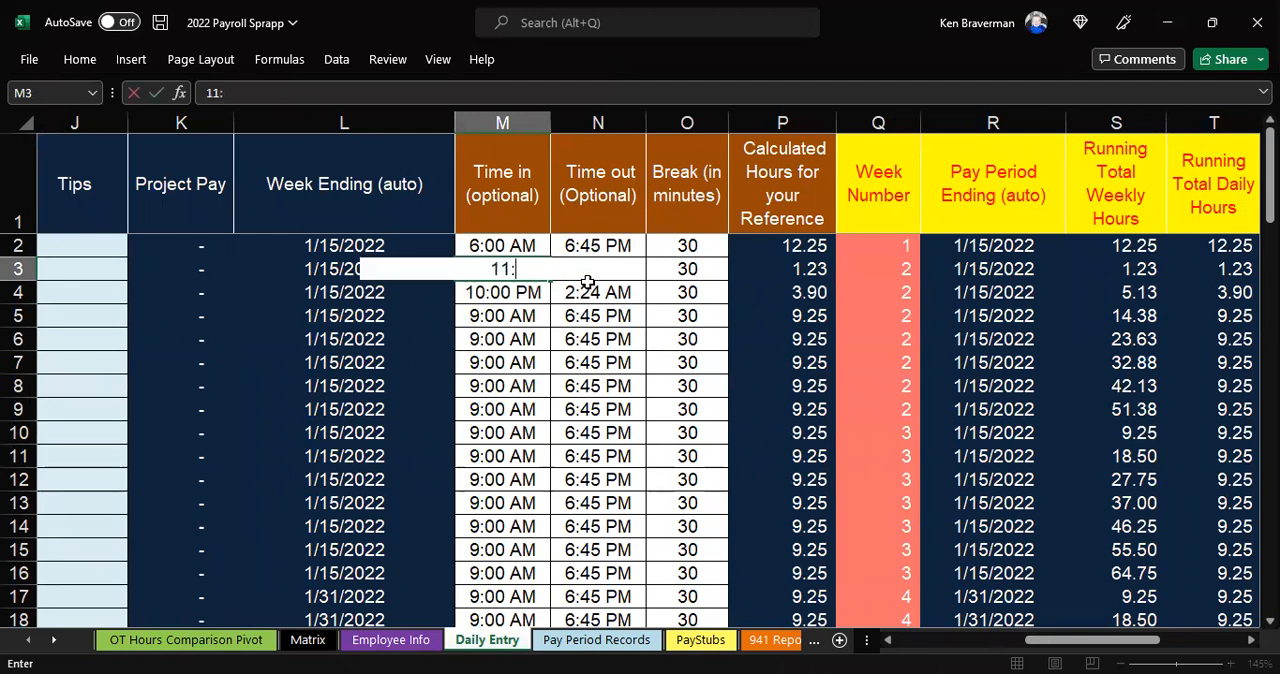
type("00")
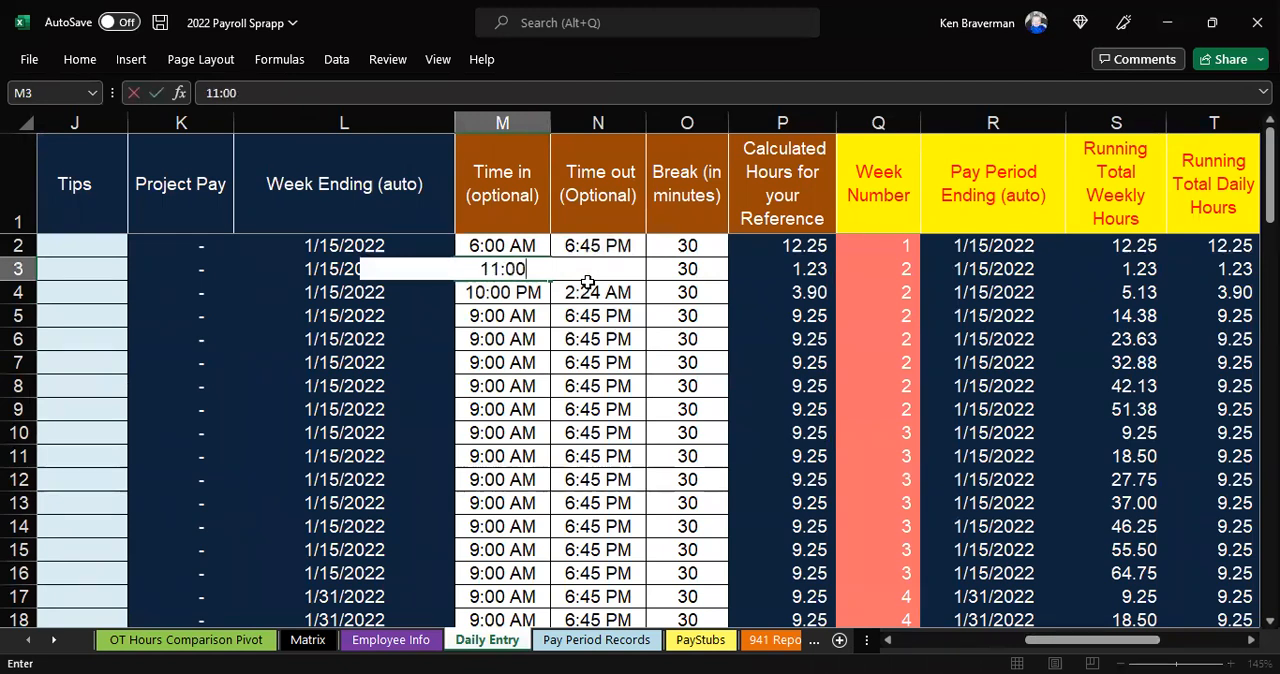
key("Return")
Set the Time in for row 3 to 23:00 and check it against that row's Time out
key("Up")
type("2")
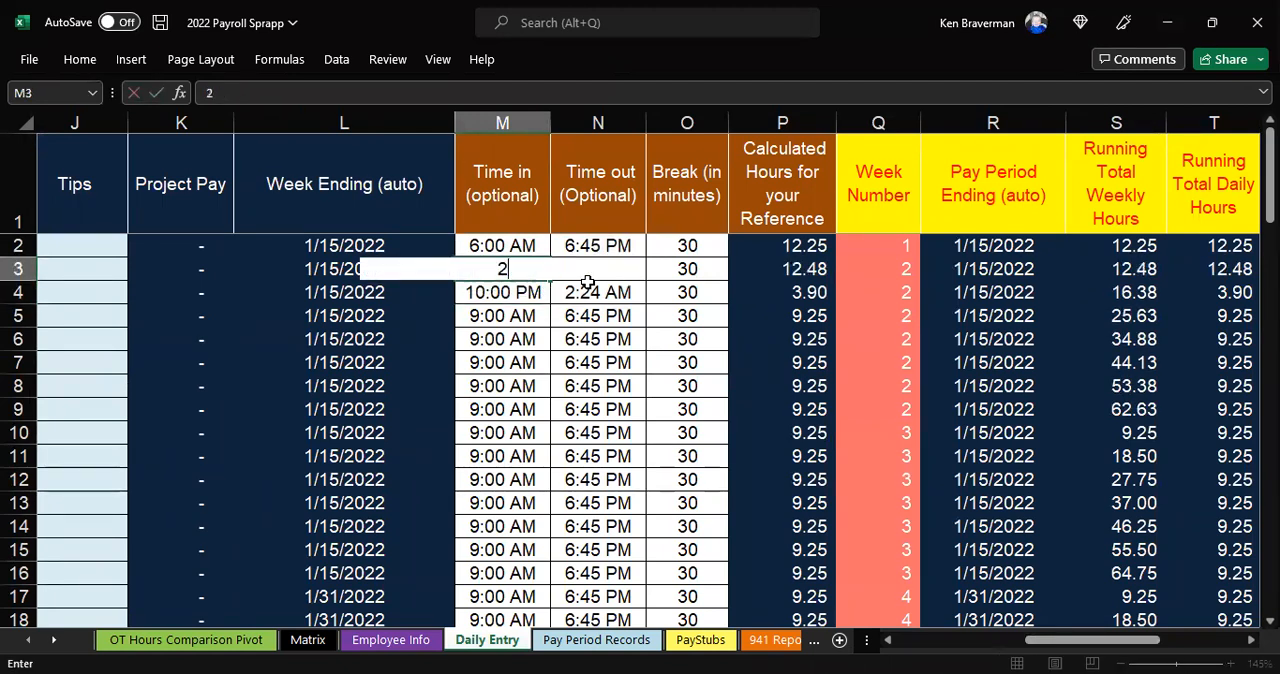
type("3:00")
key("Return")
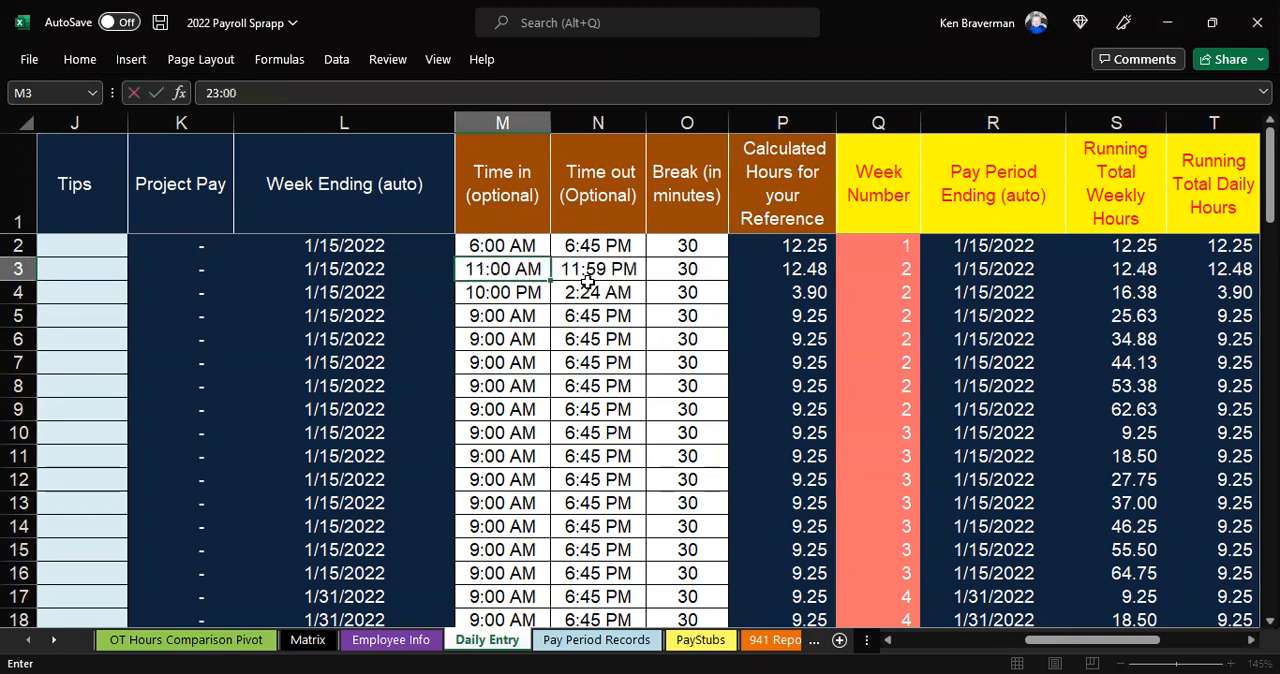
key("Up")
left_click(624, 270)
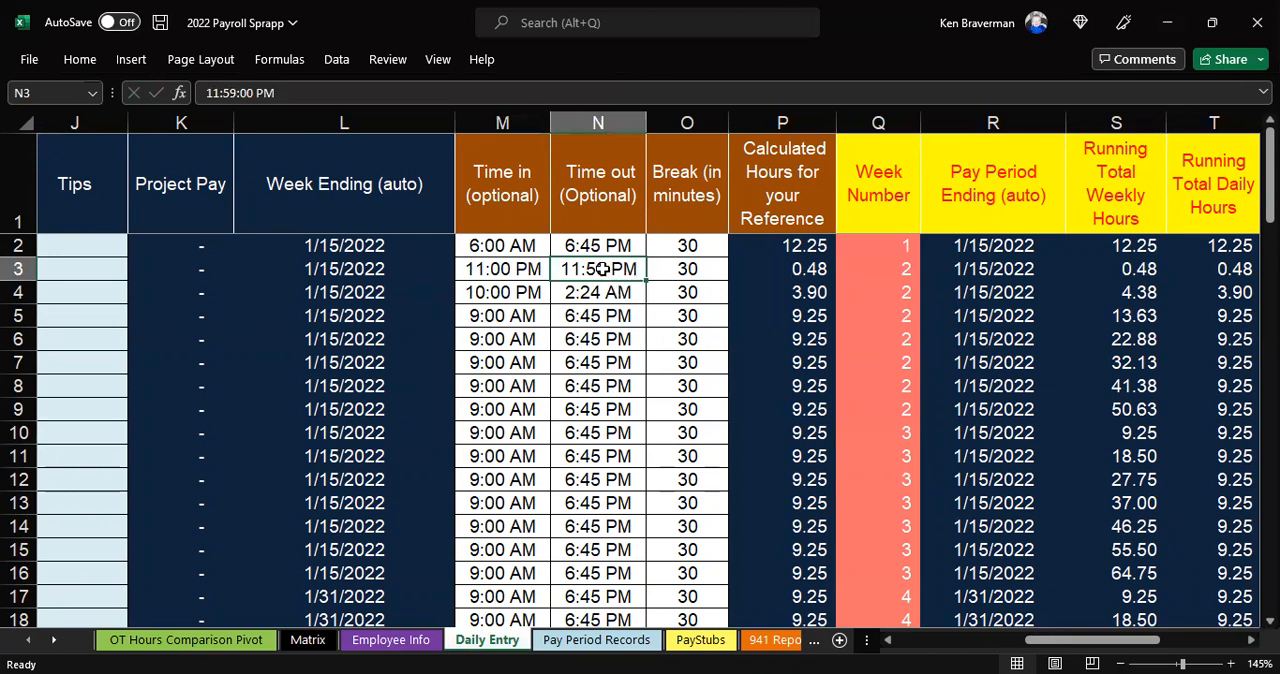
left_click_drag(520, 270, 600, 314)
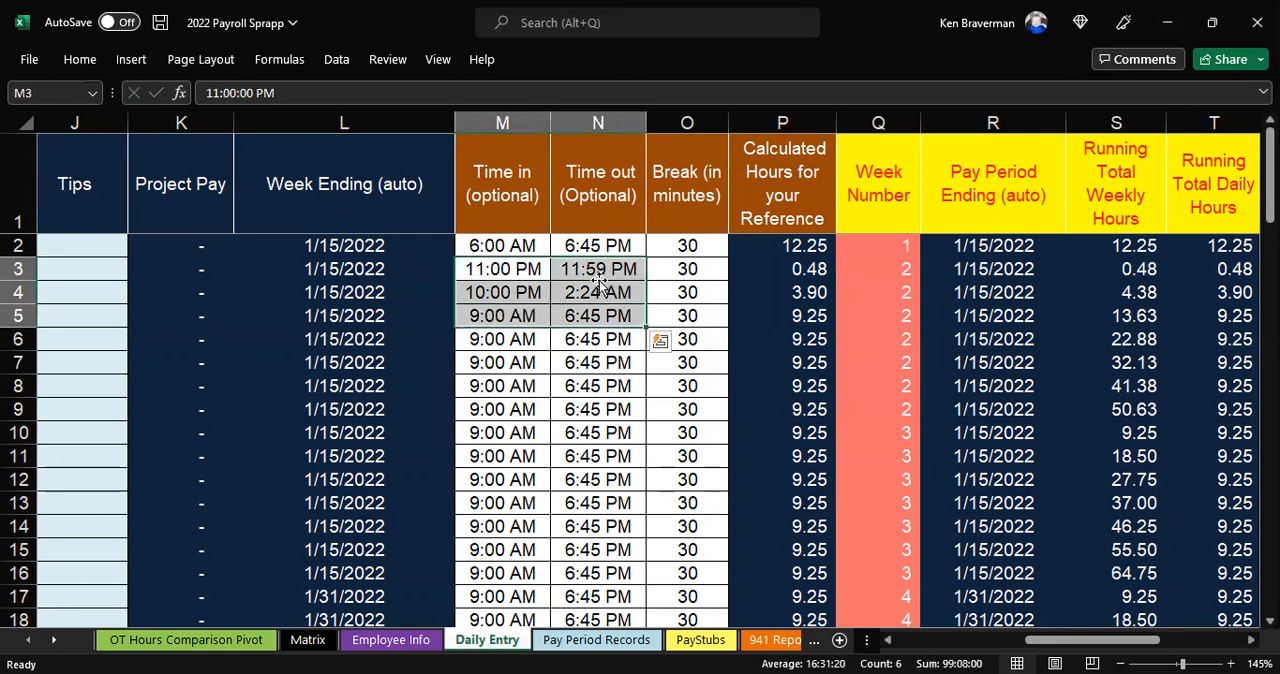
left_click(599, 272)
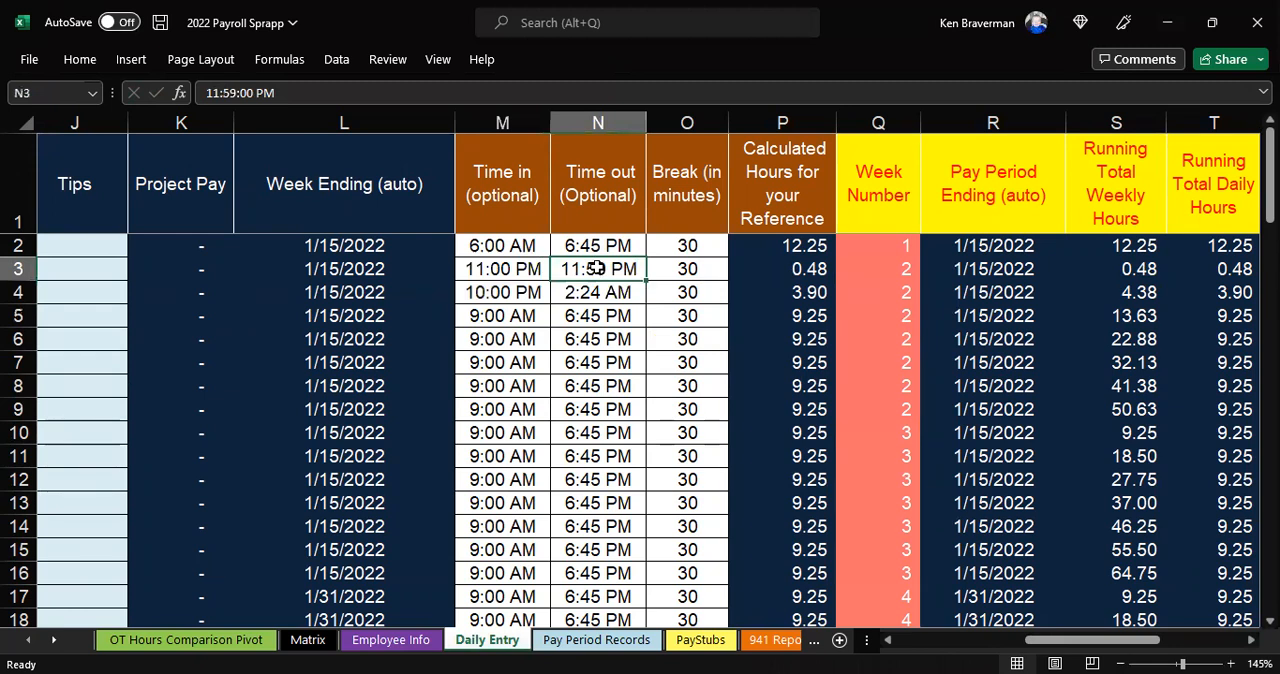
Set the Time in for row 4 to midnight by entering 0
left_click(508, 294)
type("12")
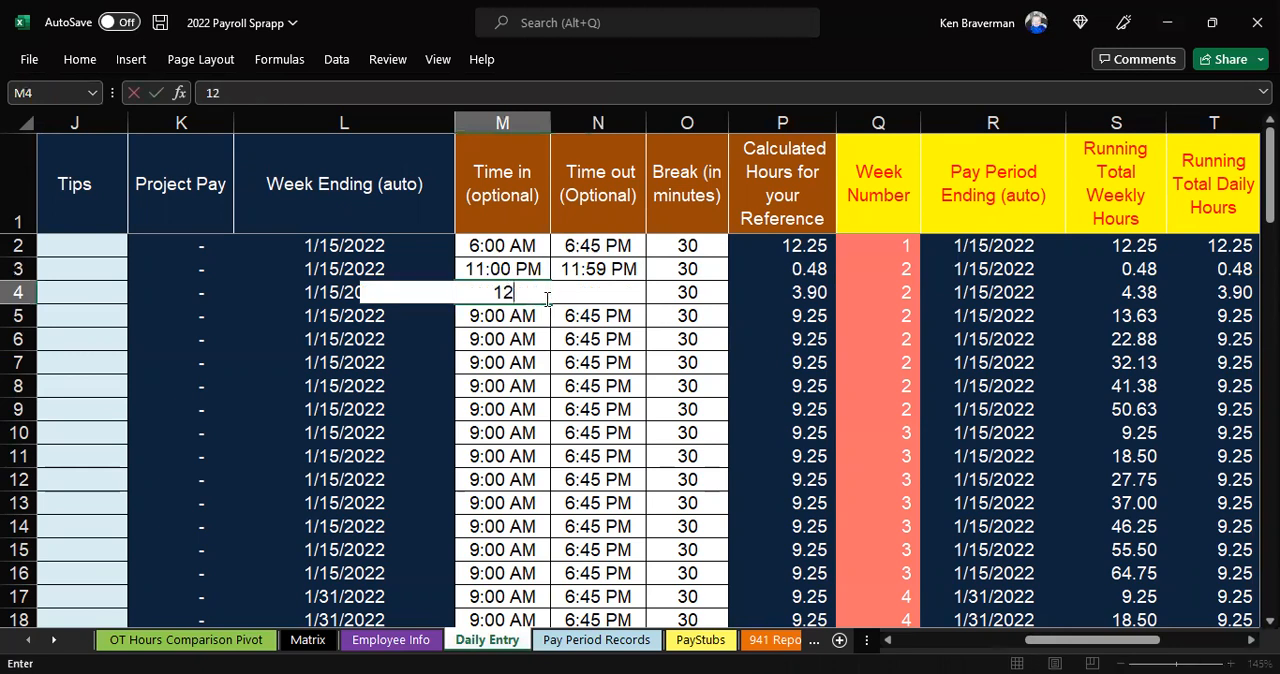
key("BackSpace")
key("BackSpace")
type("0")
key("Return")
key("Up")
key("Right")
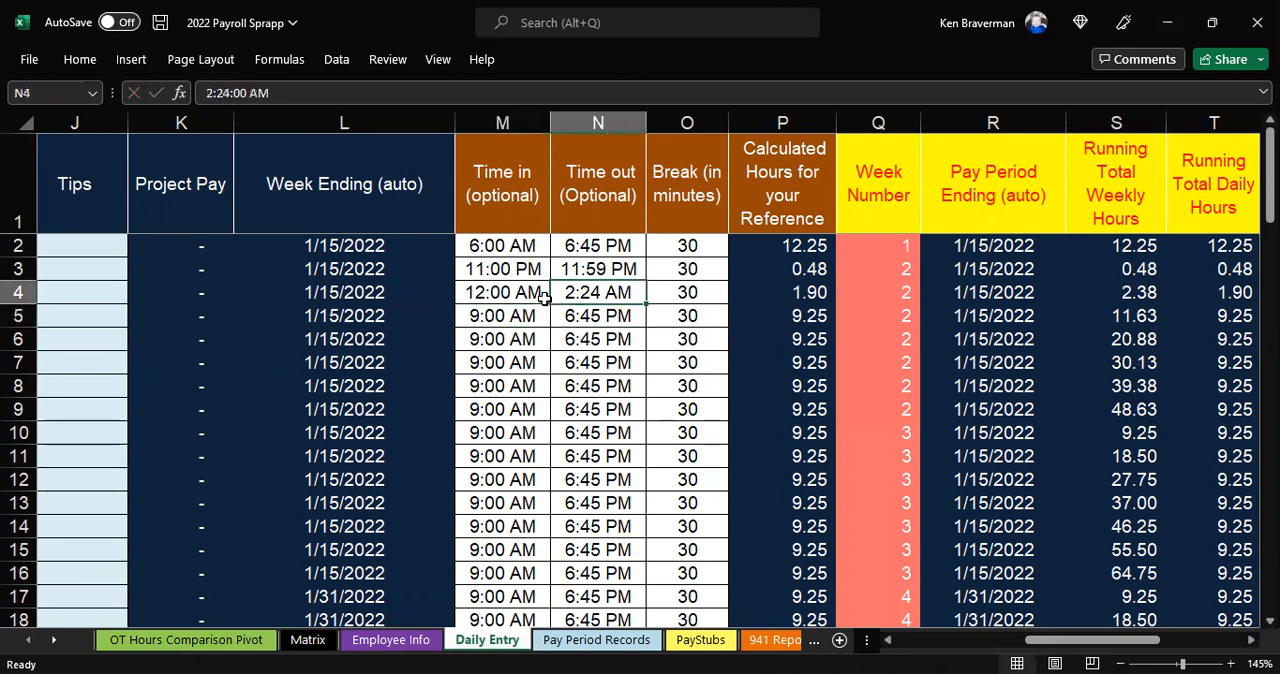
Compare the Time in and Time out entries of rows 3 and 4, and check row 4's break minutes
left_click(532, 294)
mouse_move(586, 264)
left_mouse_down()
mouse_move(533, 271)
mouse_move(598, 270)
left_mouse_up()
left_click(530, 292)
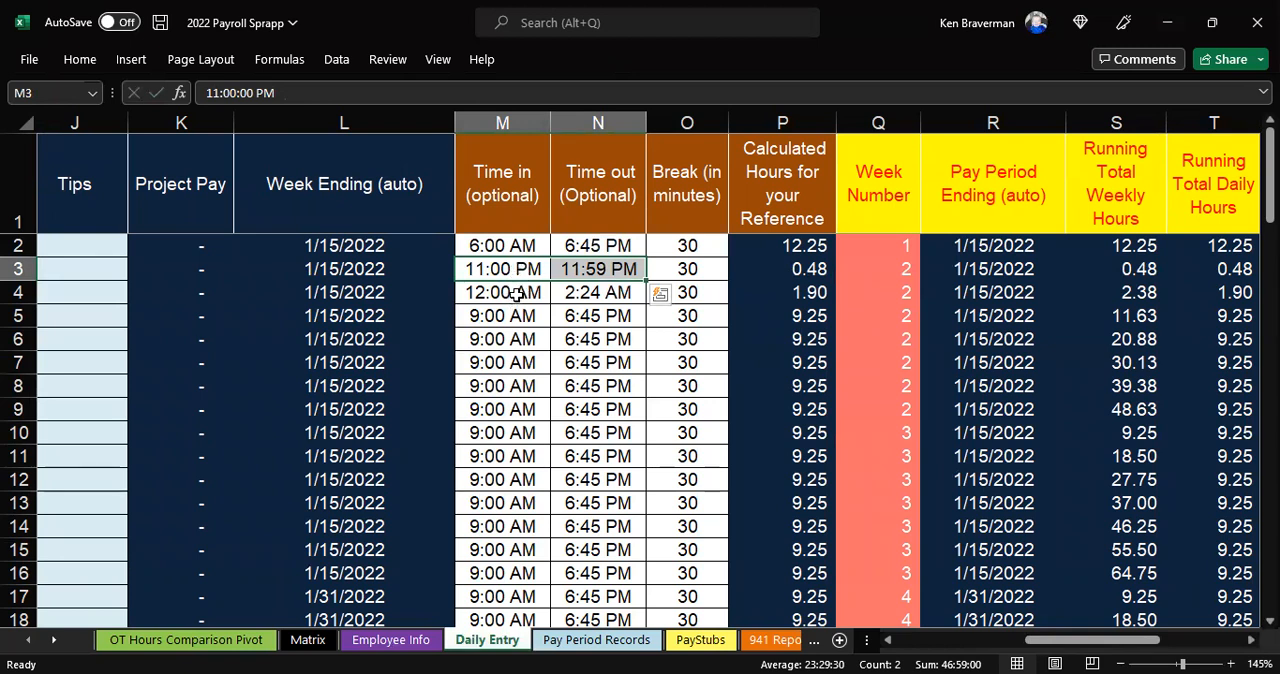
left_click_drag(515, 292, 568, 289)
left_click(683, 290)
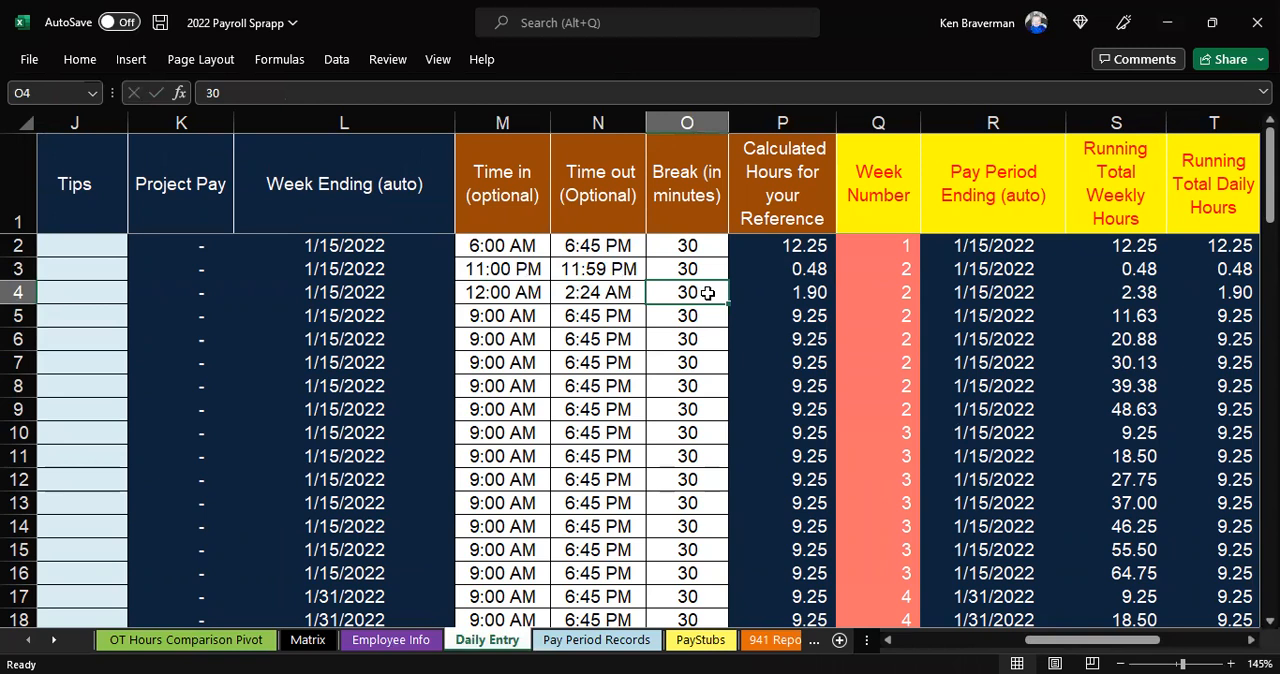
Clear the break minutes for row 4 of Daily Entry and check that row's Time in and Time out
key("Delete")
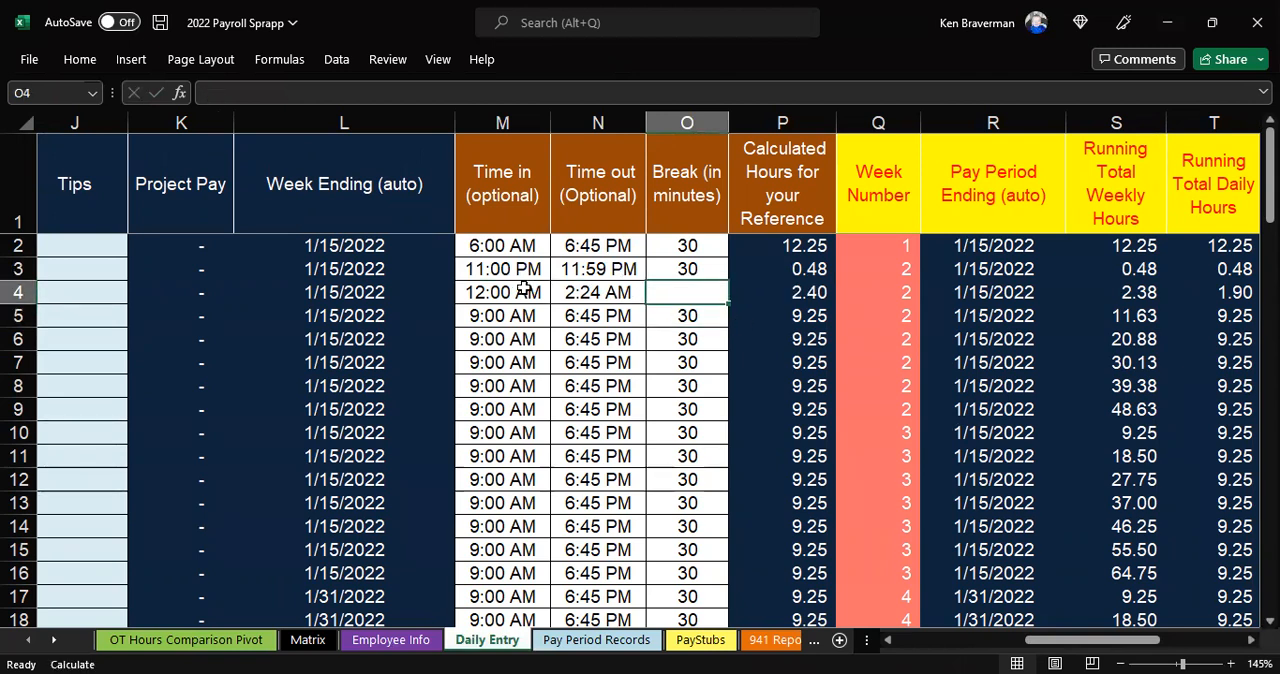
left_click_drag(523, 287, 598, 292)
left_click(662, 293)
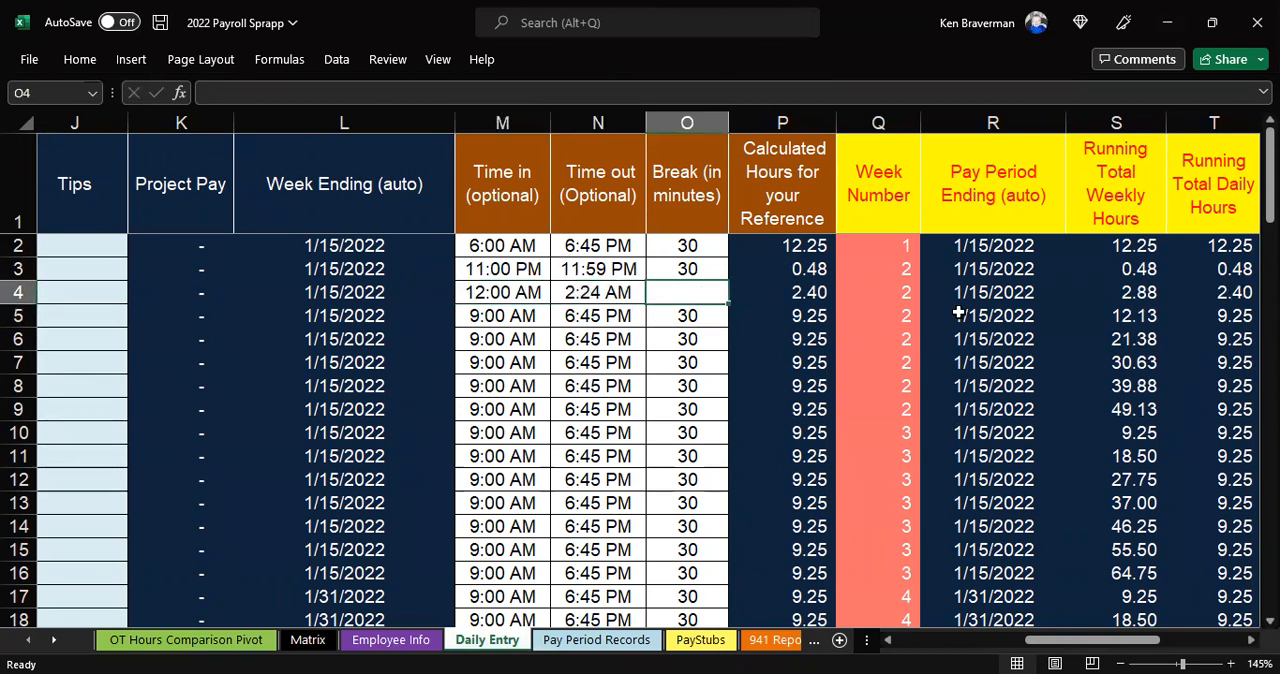
Review the calculated columns of Daily Entry from Pay Period Ending through 8 hrs or more
scroll(971, 313, "down", 2)
left_click_drag(1066, 638, 1149, 640)
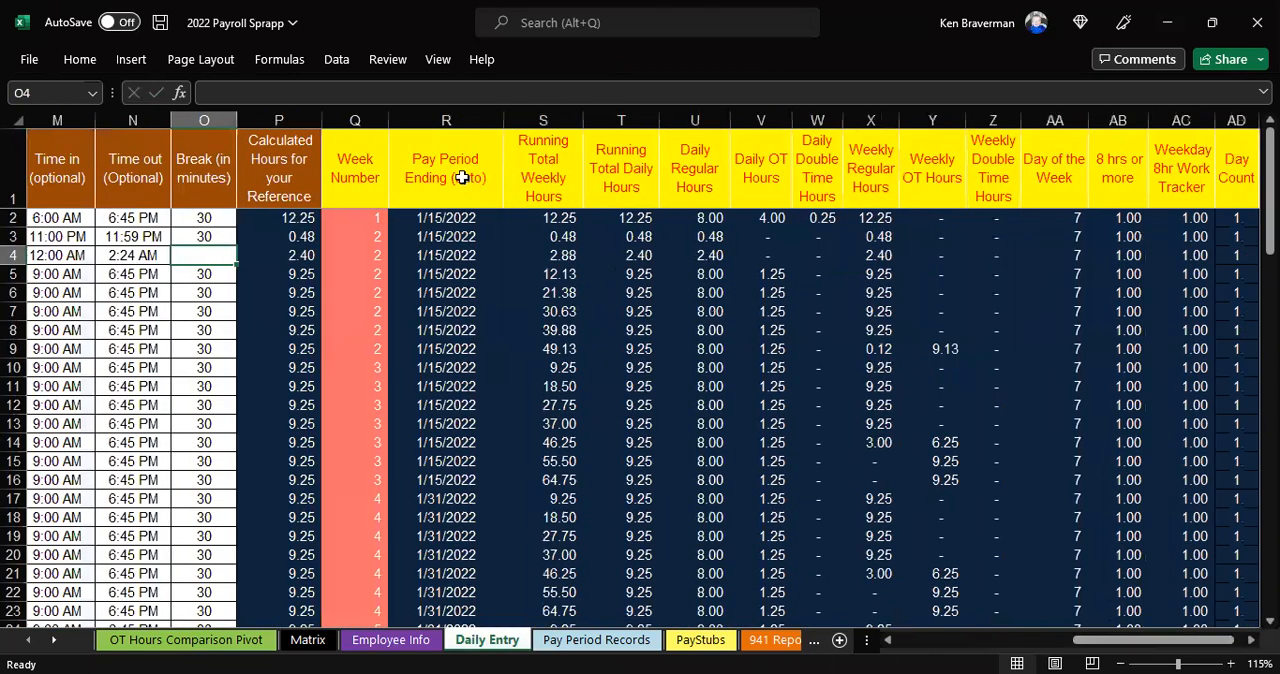
left_click_drag(445, 180, 1119, 239)
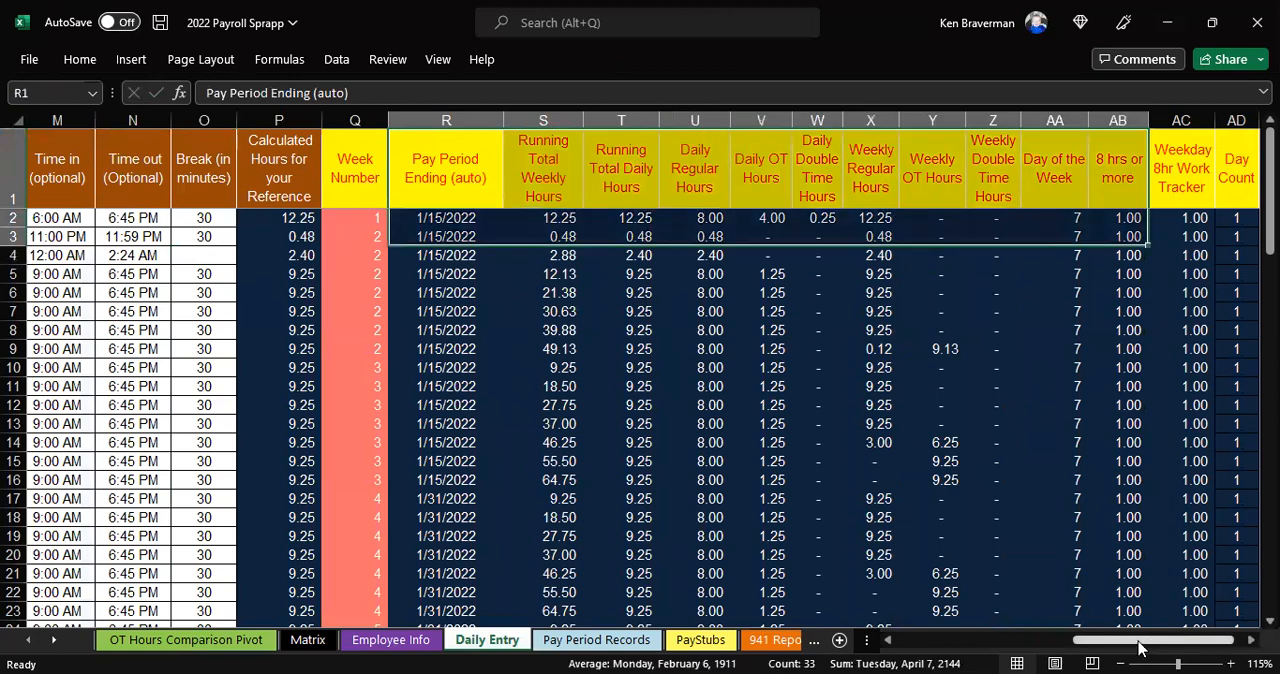
left_click_drag(1138, 643, 1043, 648)
left_click_drag(963, 651, 623, 357)
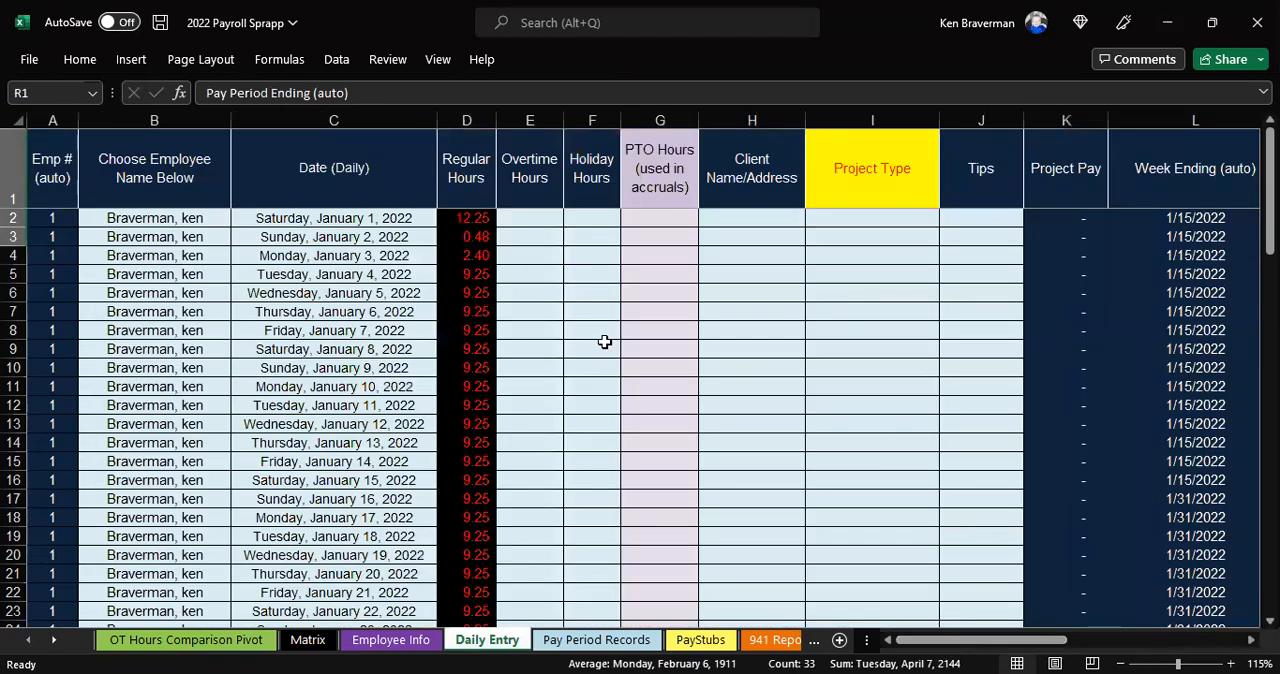
Inspect the Regular Hours formula in row 2 and the Calculated Hours formula it refers to
left_click_drag(471, 217, 477, 311)
left_click(480, 216)
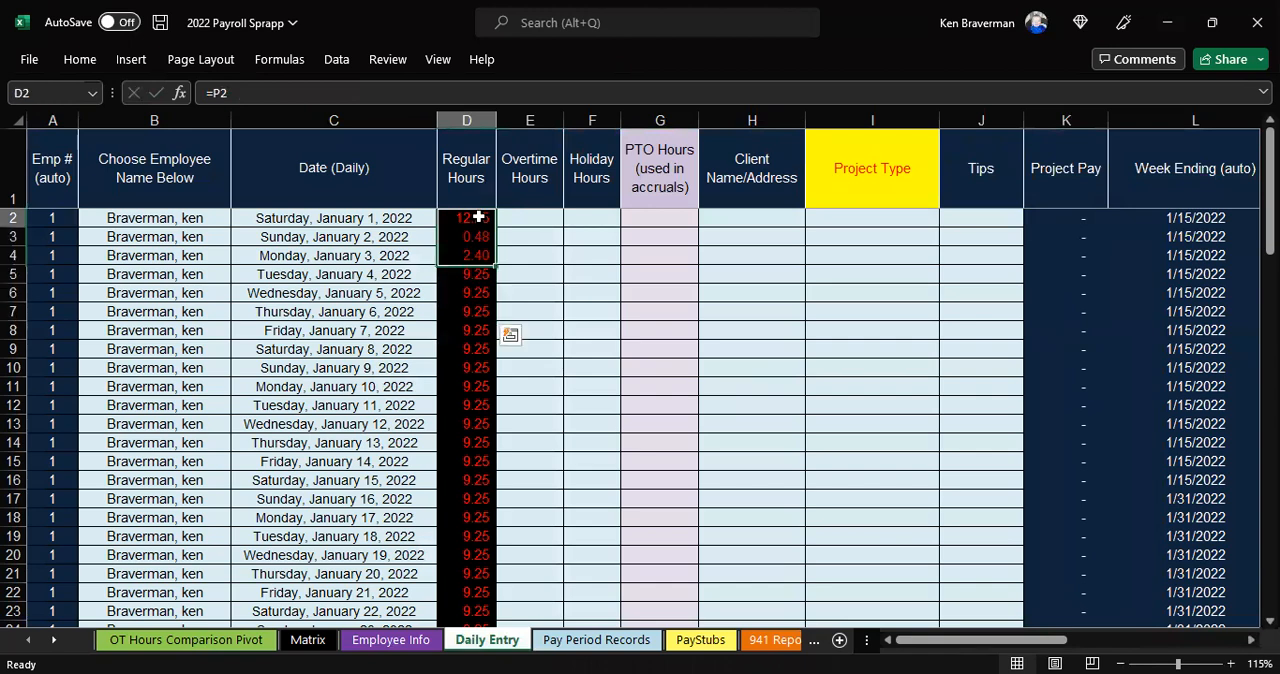
scroll(690, 390, "down", 2)
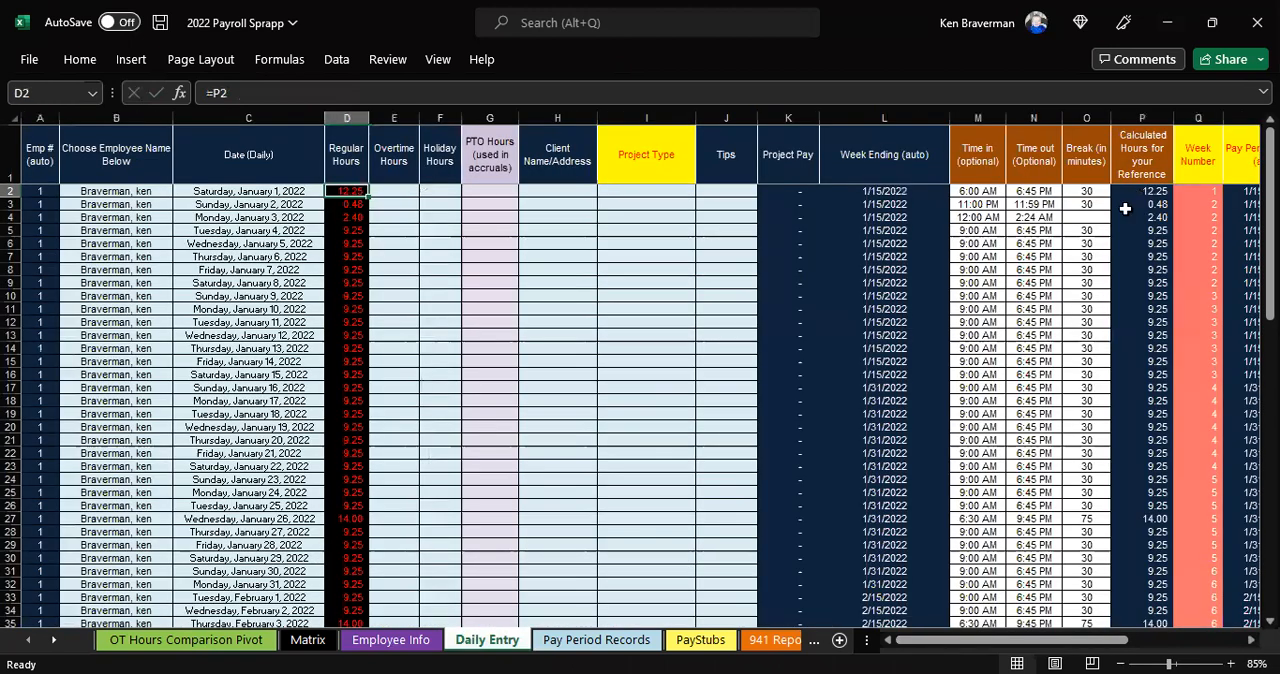
left_click(1140, 191)
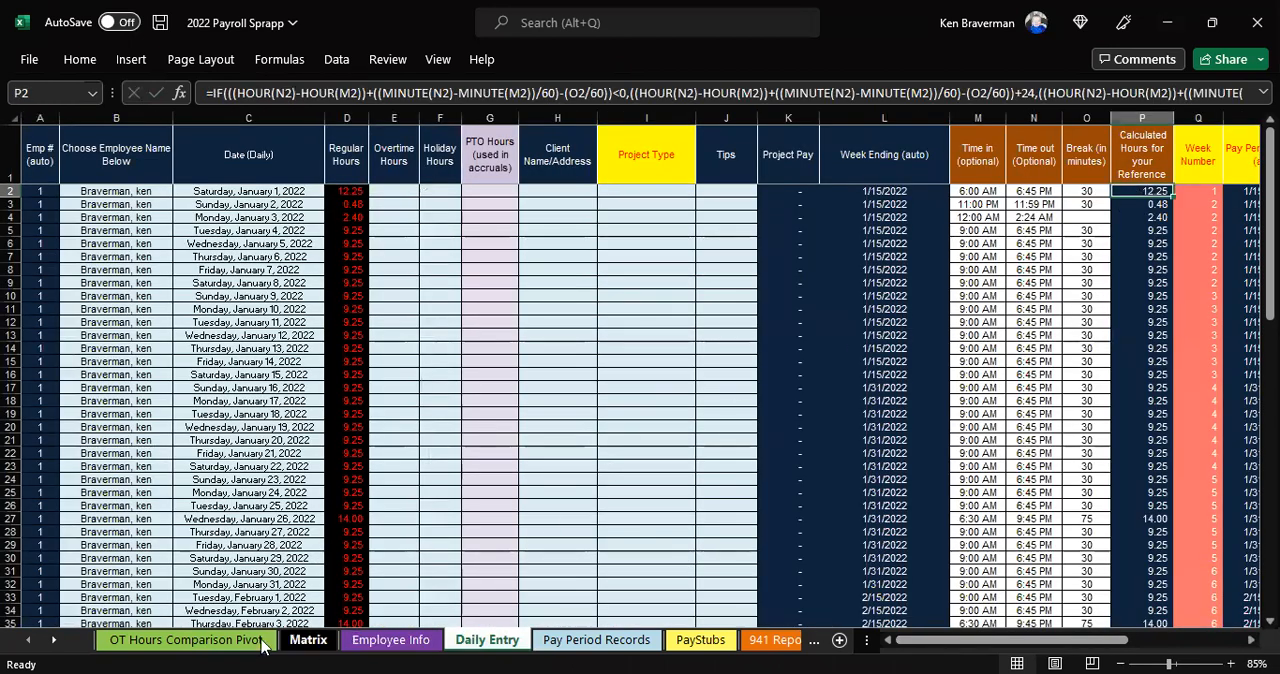
Refresh the pivot table on the OT Hours Comparison Pivot sheet and filter it to the pay period ending 1/31/2022
left_click(186, 640)
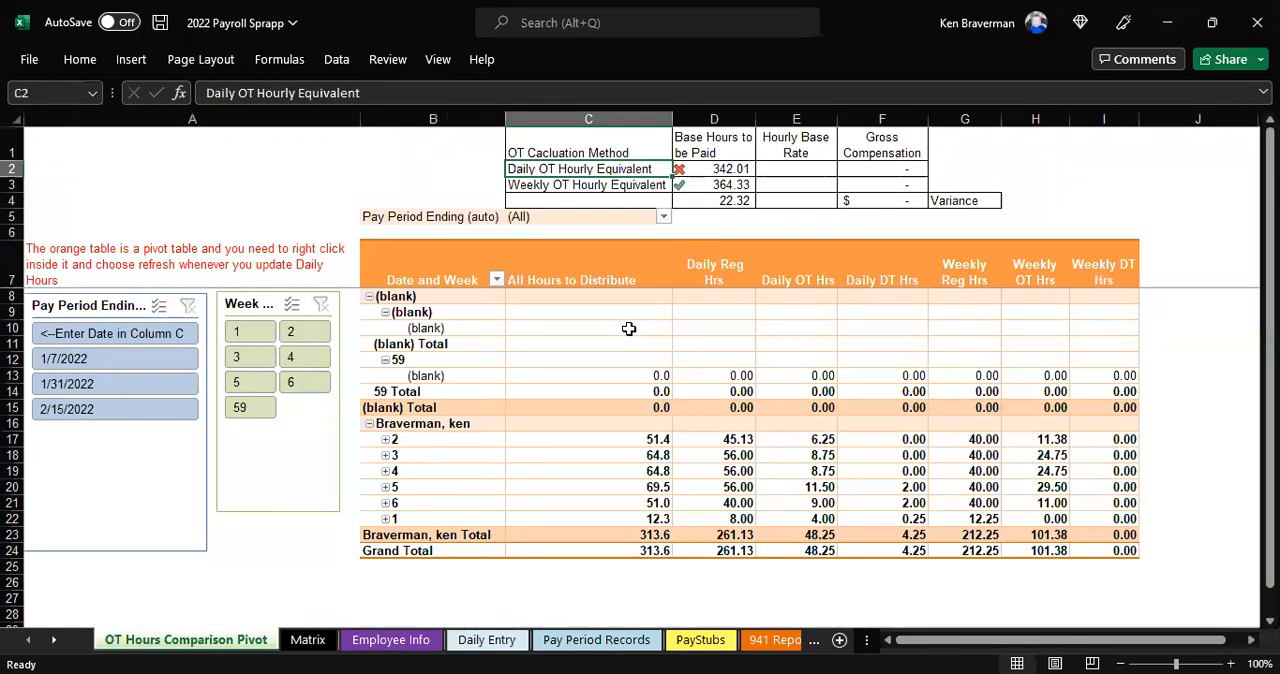
right_click(630, 328)
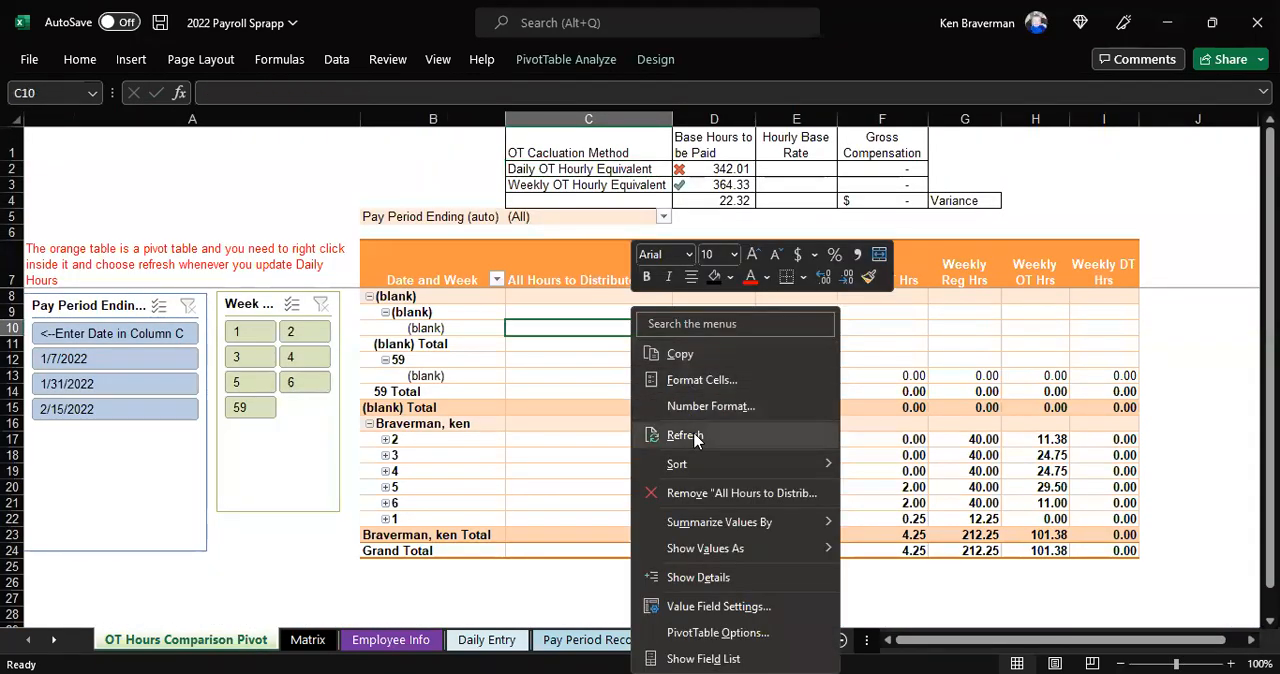
left_click(690, 436)
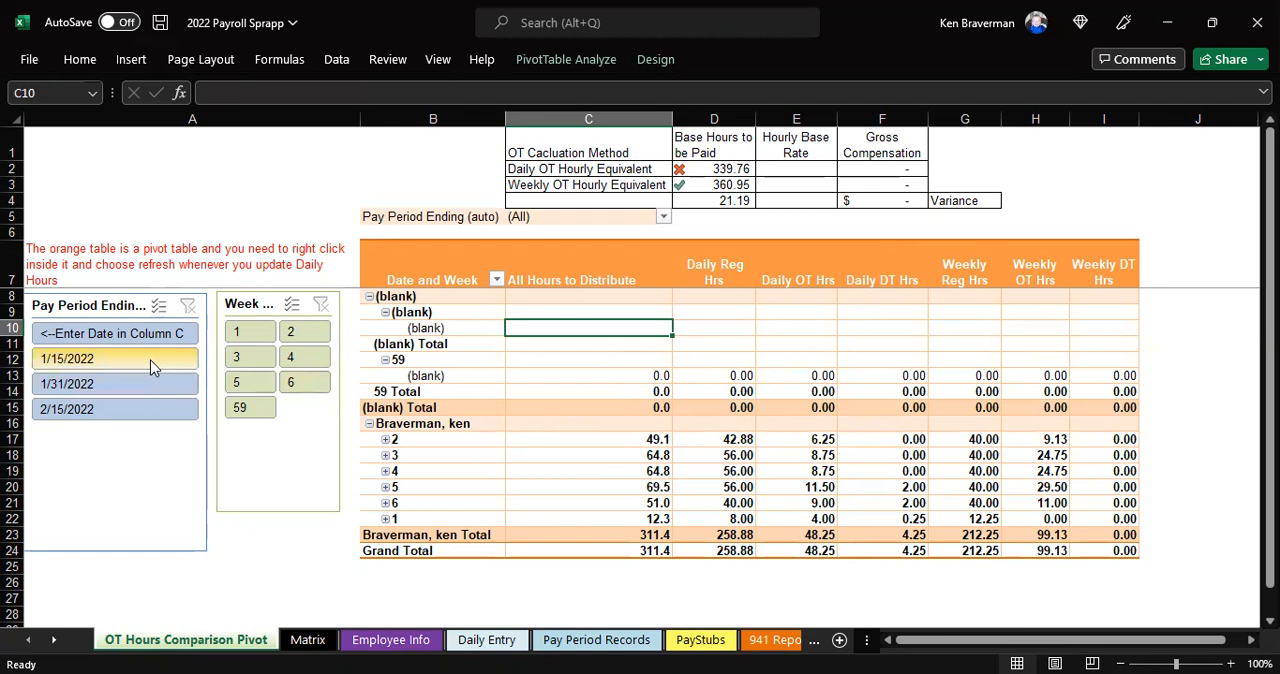
left_click(148, 385)
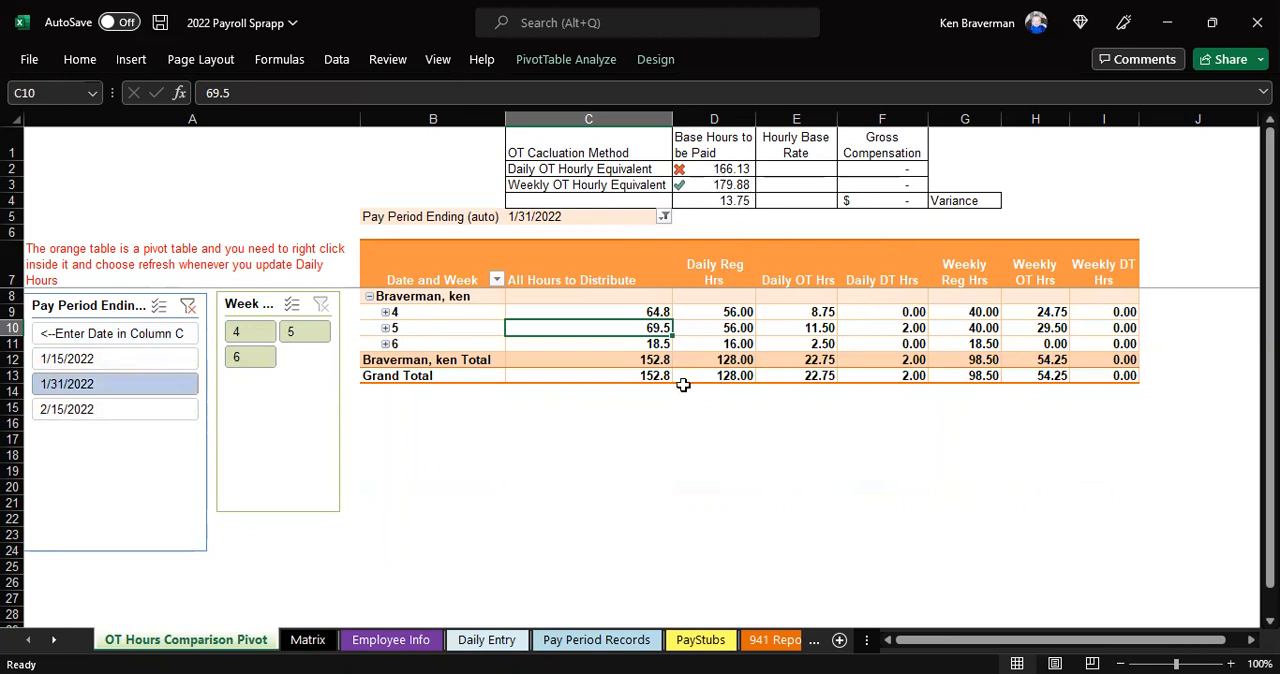
Examine the pivot's Daily Reg, Daily OT and Daily DT hours against the grand total of All Hours to Distribute
left_click(723, 281)
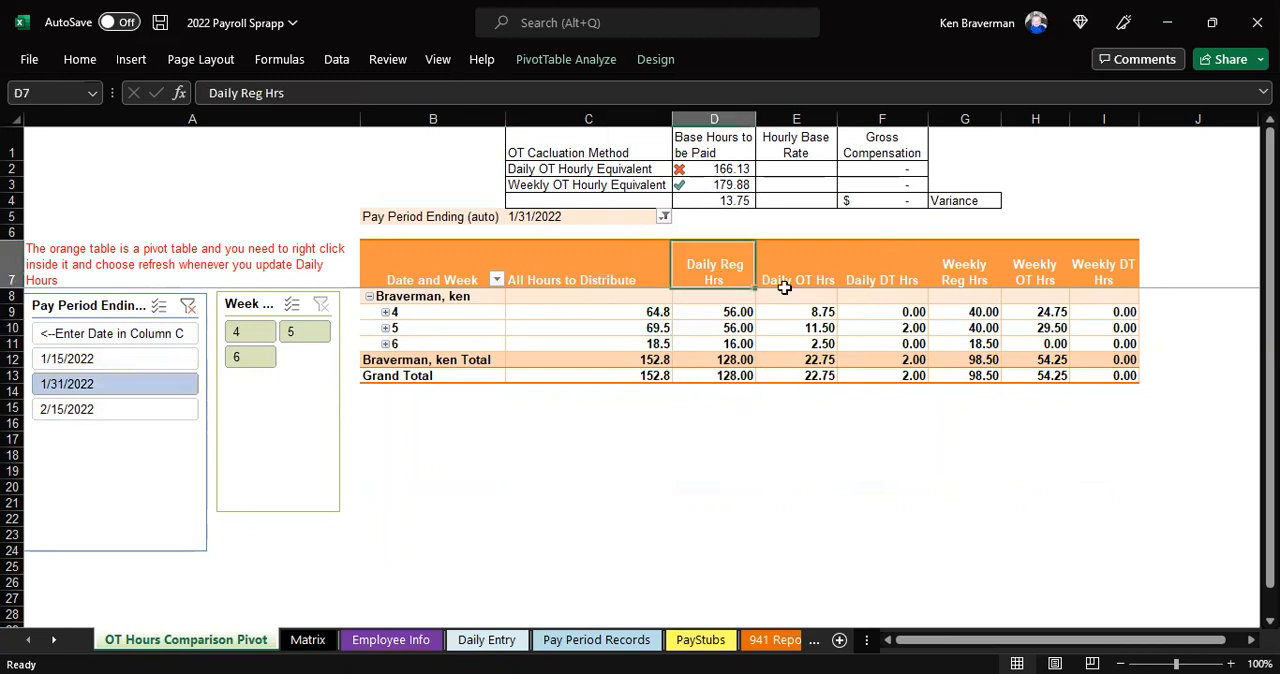
left_click(785, 285)
left_click(856, 268)
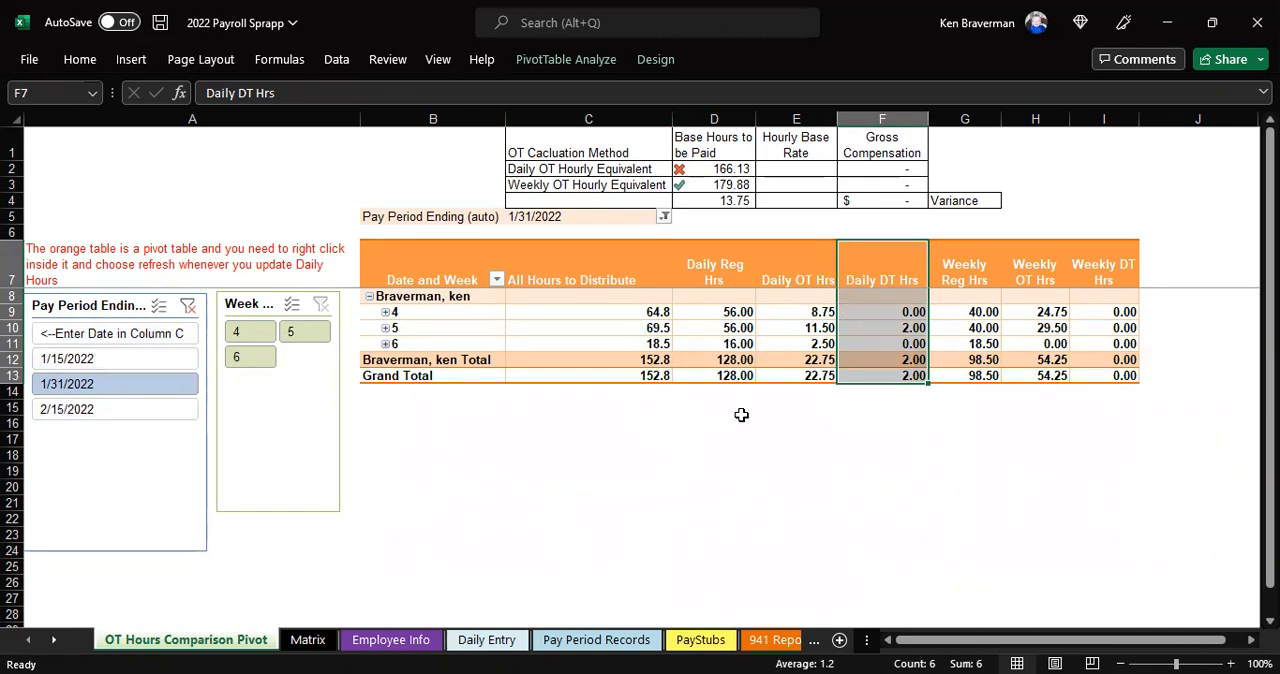
left_click(582, 286)
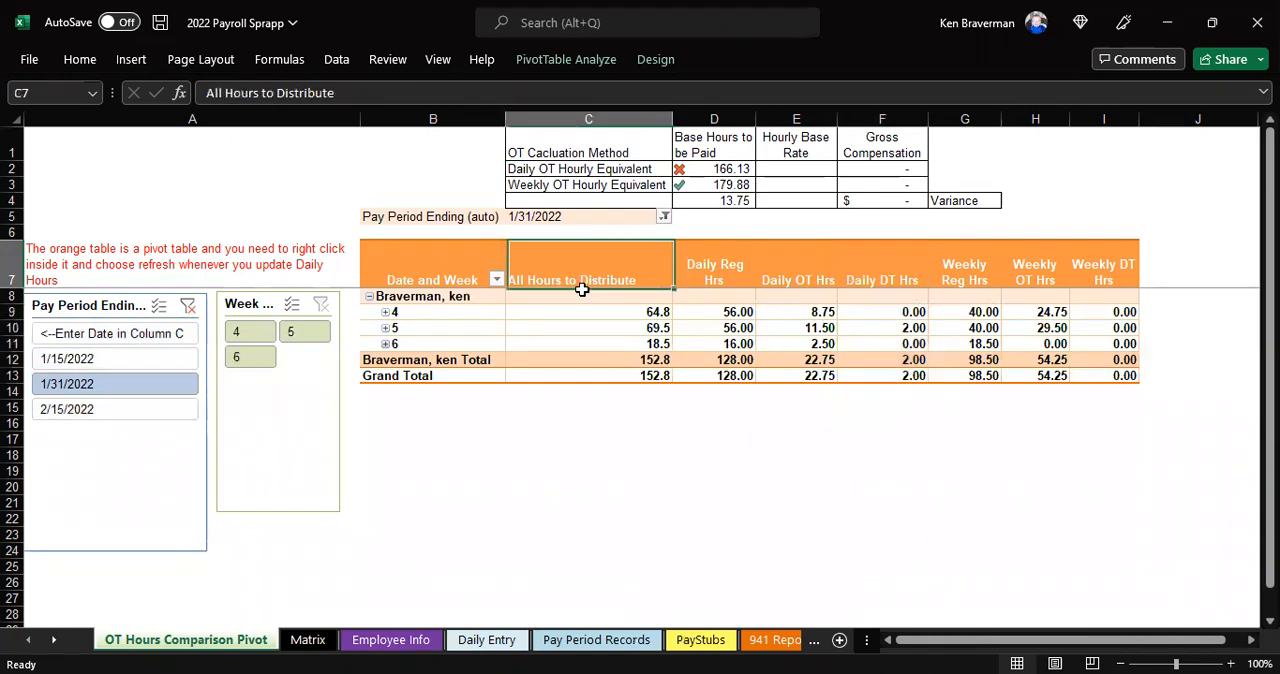
left_click_drag(716, 375, 910, 372)
left_click(636, 378)
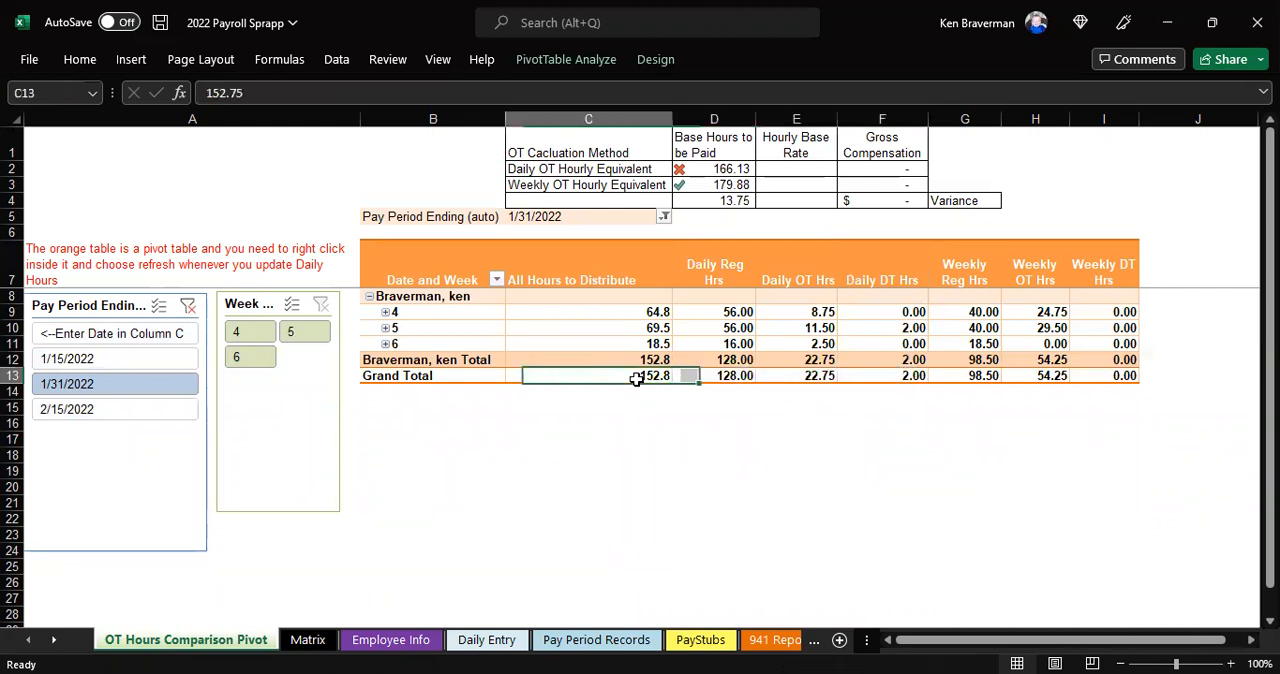
left_click(731, 252)
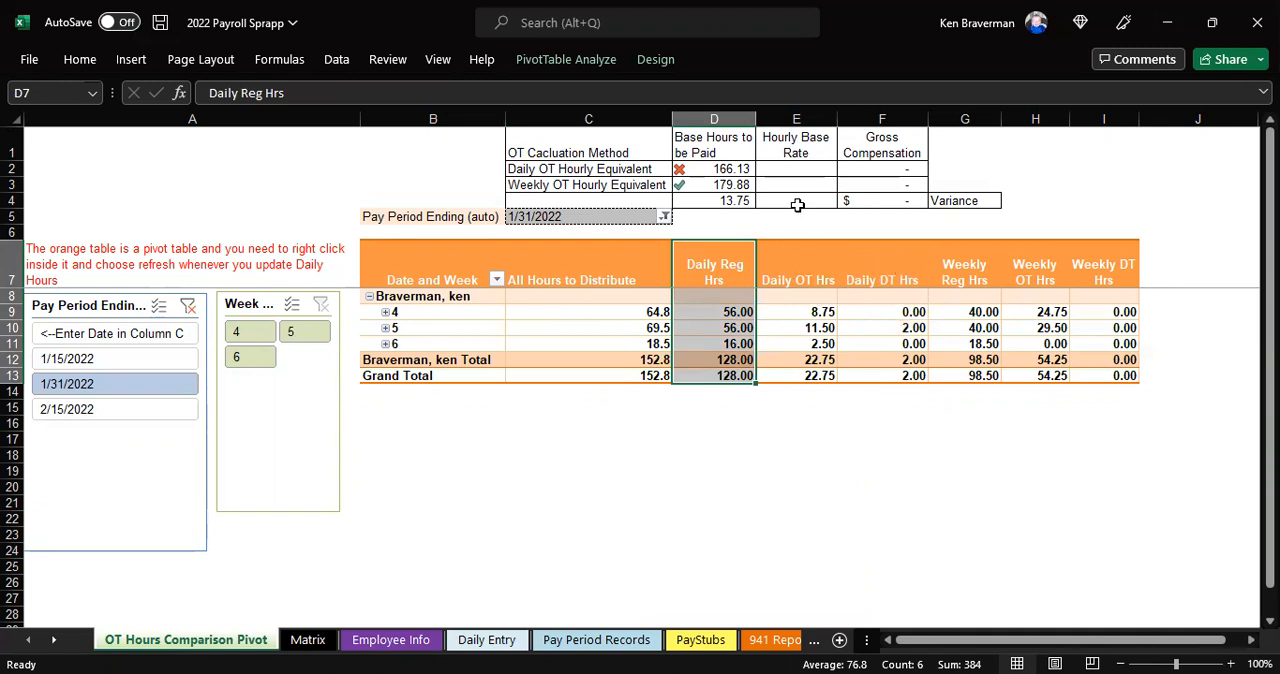
Set the Hourly Base Rate to 25 for both the Daily OT and Weekly OT Hourly Equivalent rows
left_click(800, 172)
type("25")
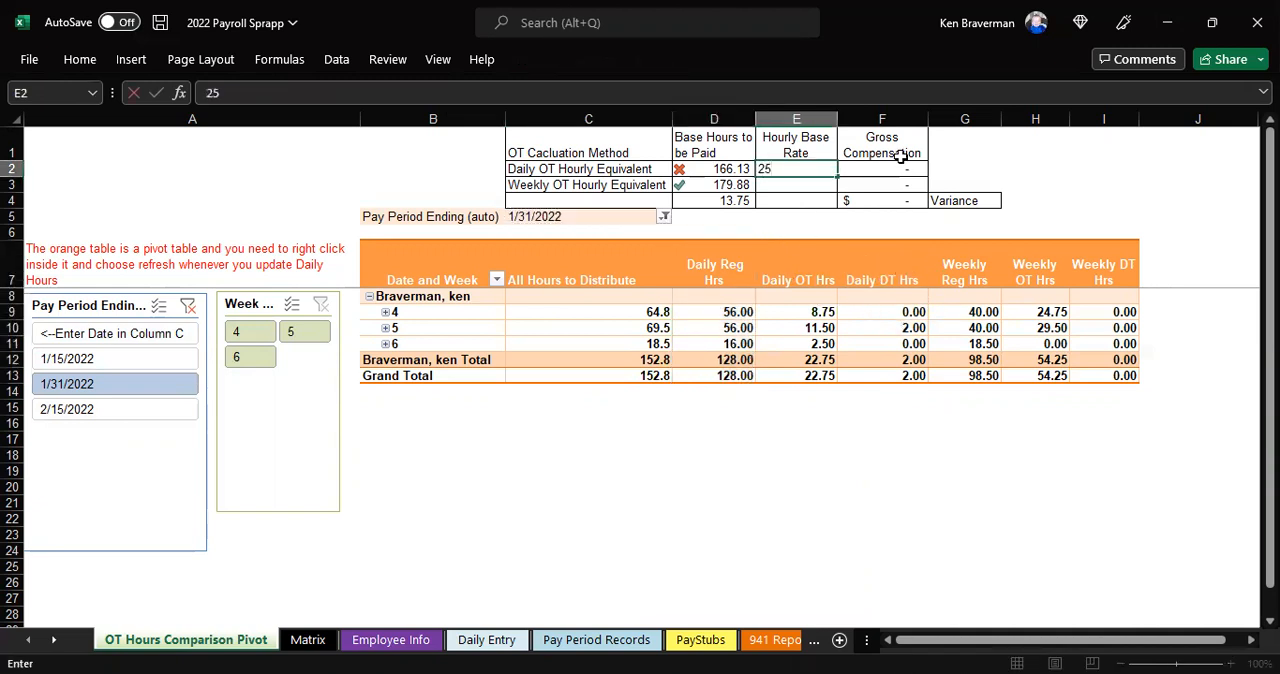
key("Return")
type("25")
key("Return")
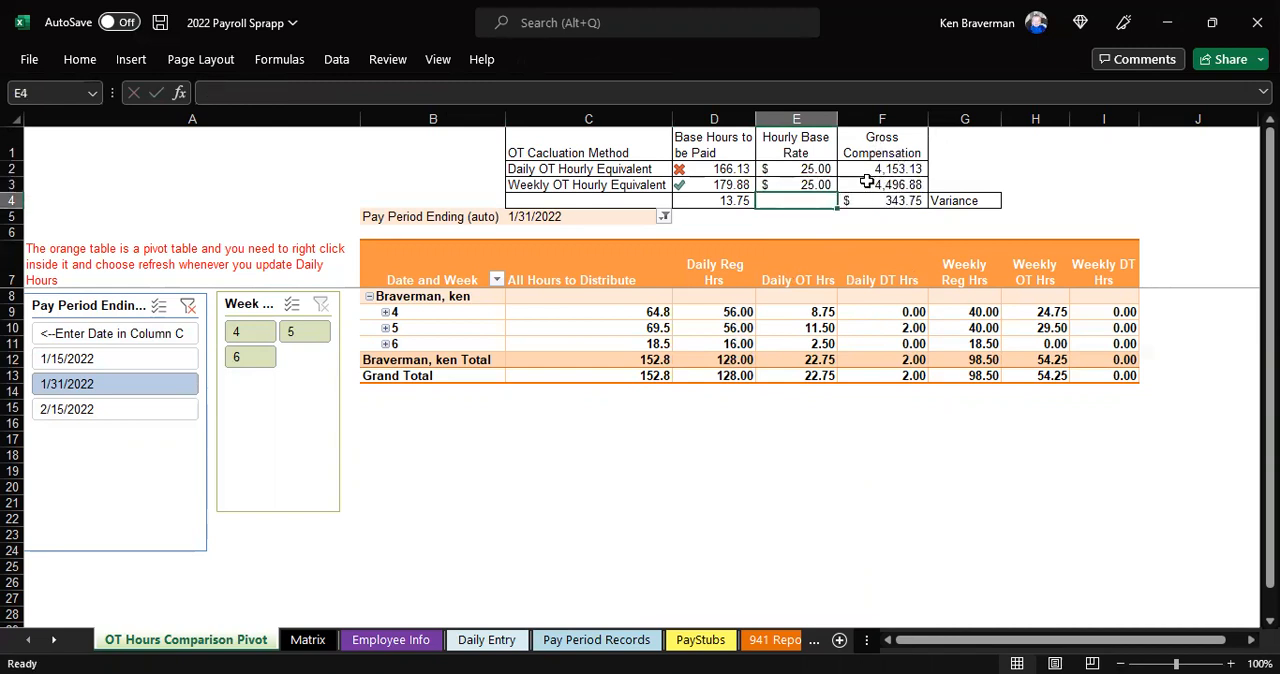
Examine the Daily OT Hourly Equivalent row through Gross Compensation and inspect its Base Hours to be Paid formula
left_click_drag(640, 169, 907, 169)
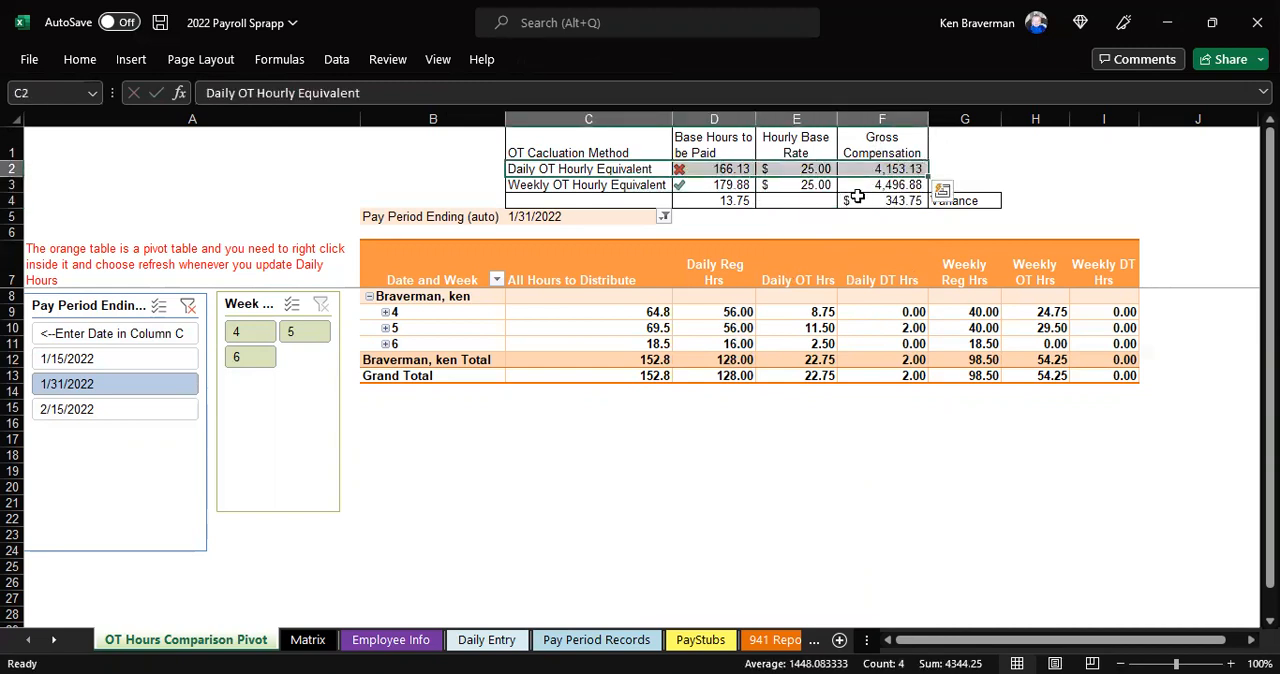
left_click_drag(600, 169, 895, 170)
left_click(610, 167)
left_click_drag(610, 167, 928, 170)
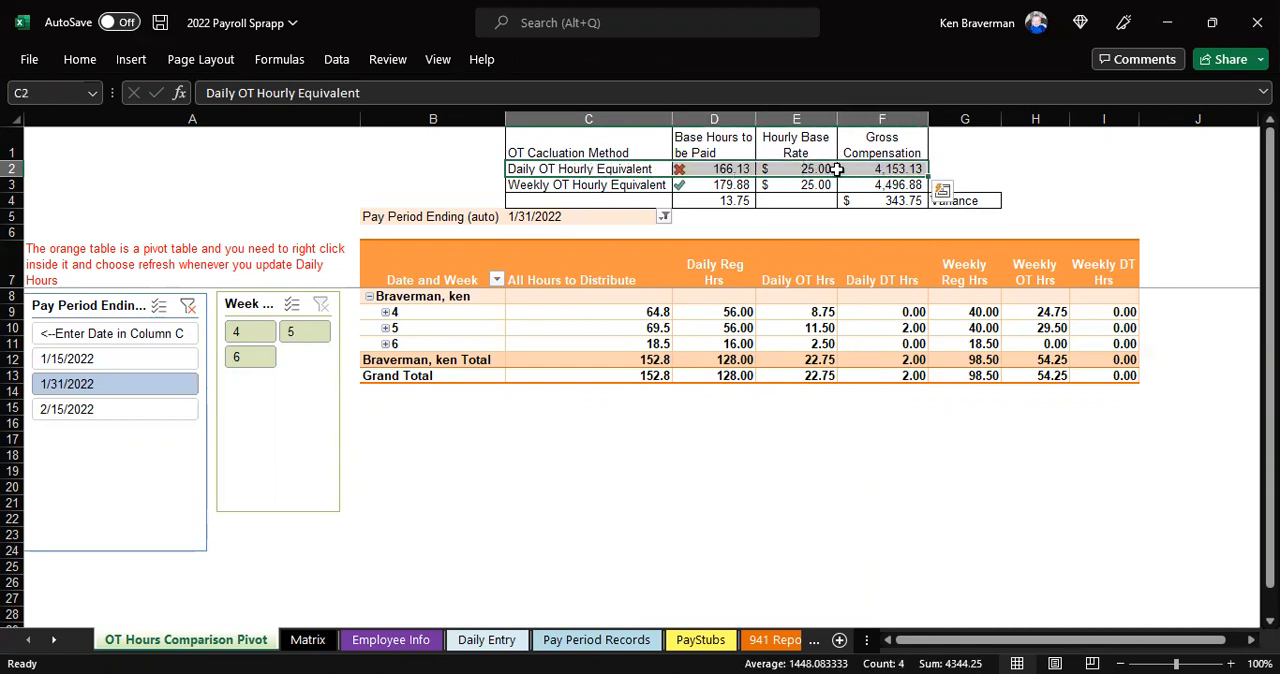
left_click(730, 168)
scroll(893, 343, "up", 1)
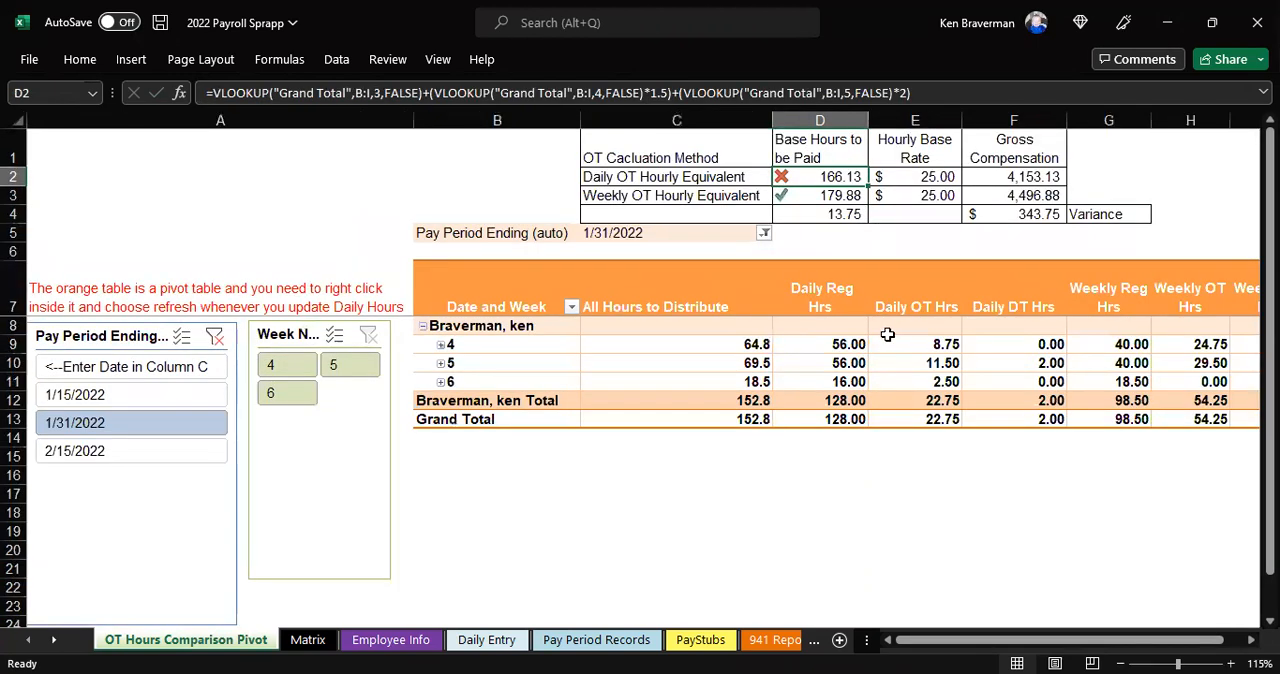
Inspect the Base Hours to be Paid formula for the Weekly OT Hourly Equivalent and the hours variance below it
left_click(698, 195)
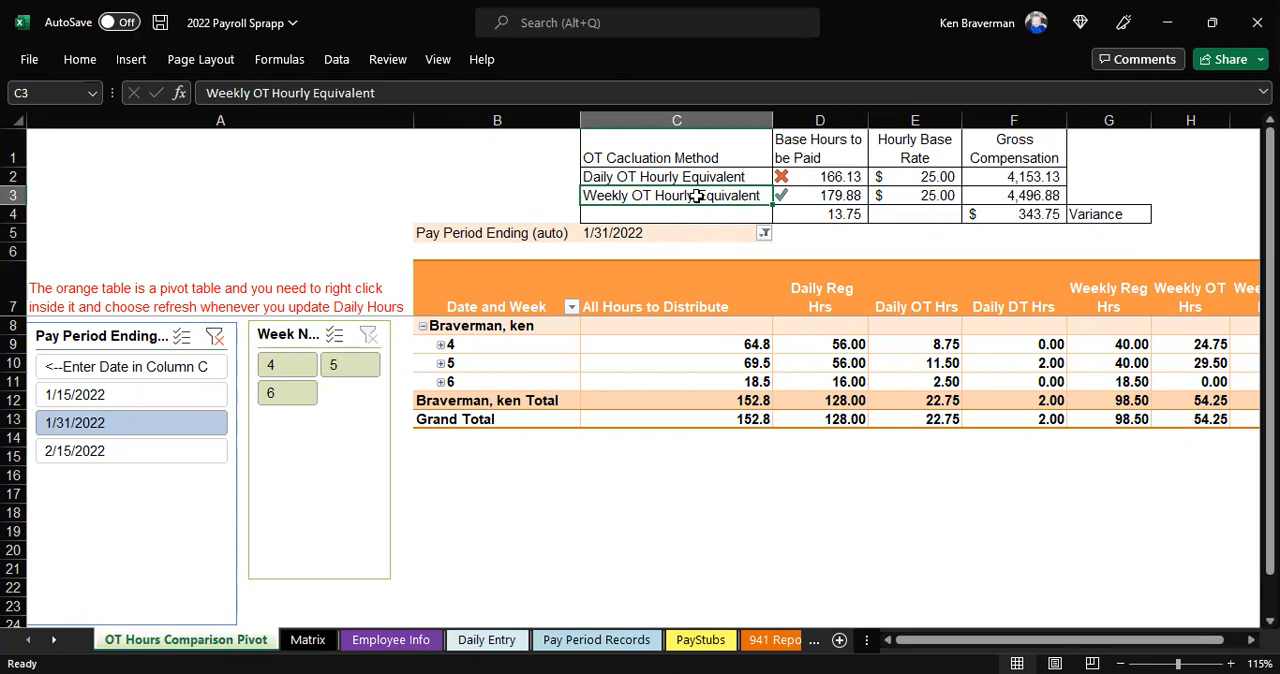
left_click_drag(697, 196, 800, 198)
left_click(845, 200)
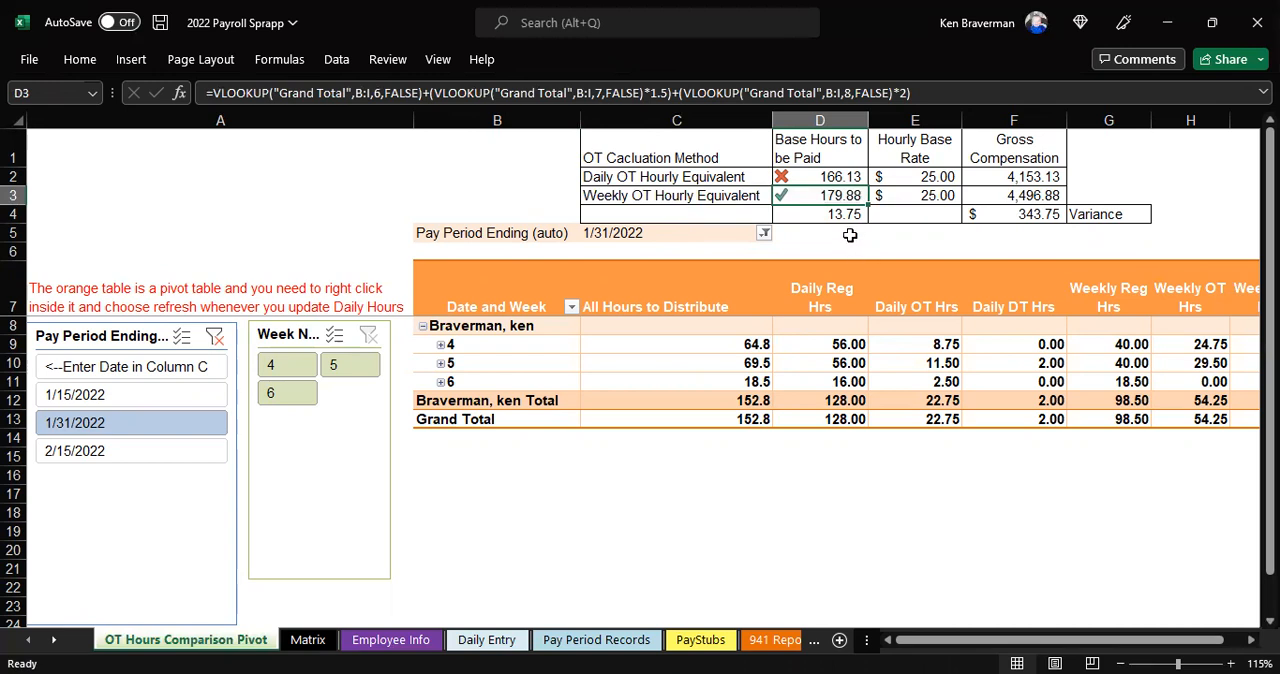
left_click(835, 215)
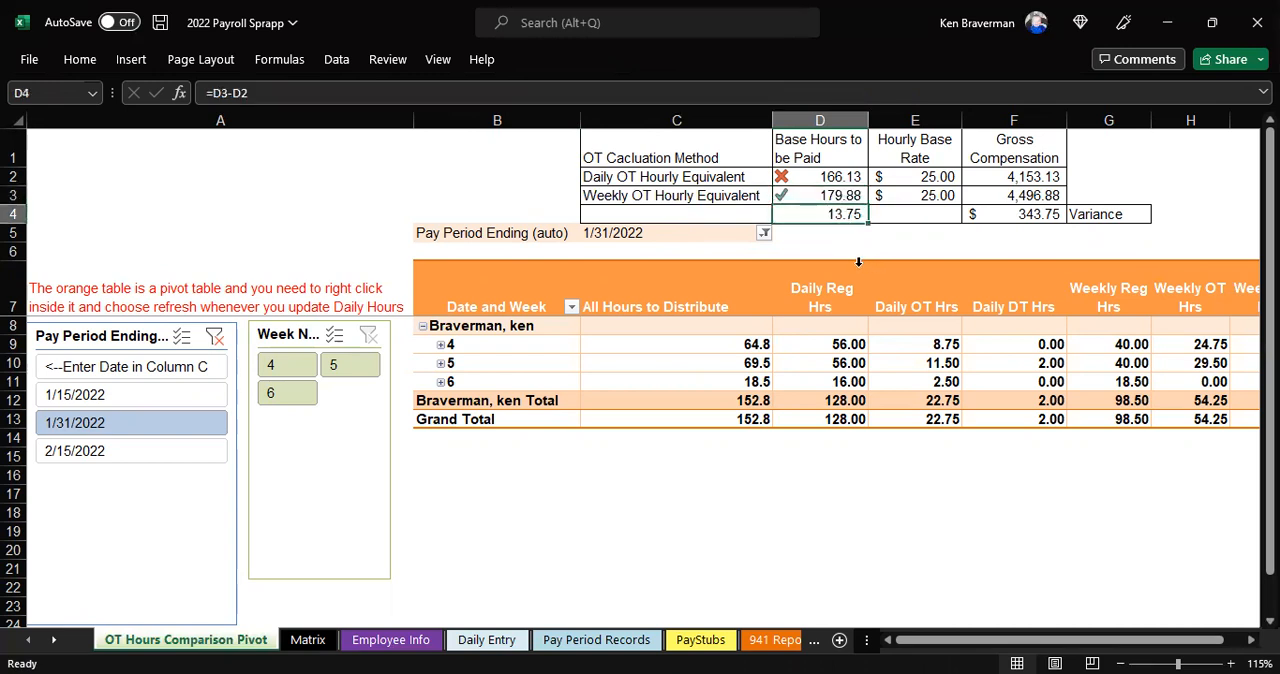
Compare the daily and weekly OT methods by their variances in base hours and gross compensation
left_click_drag(656, 196, 656, 177)
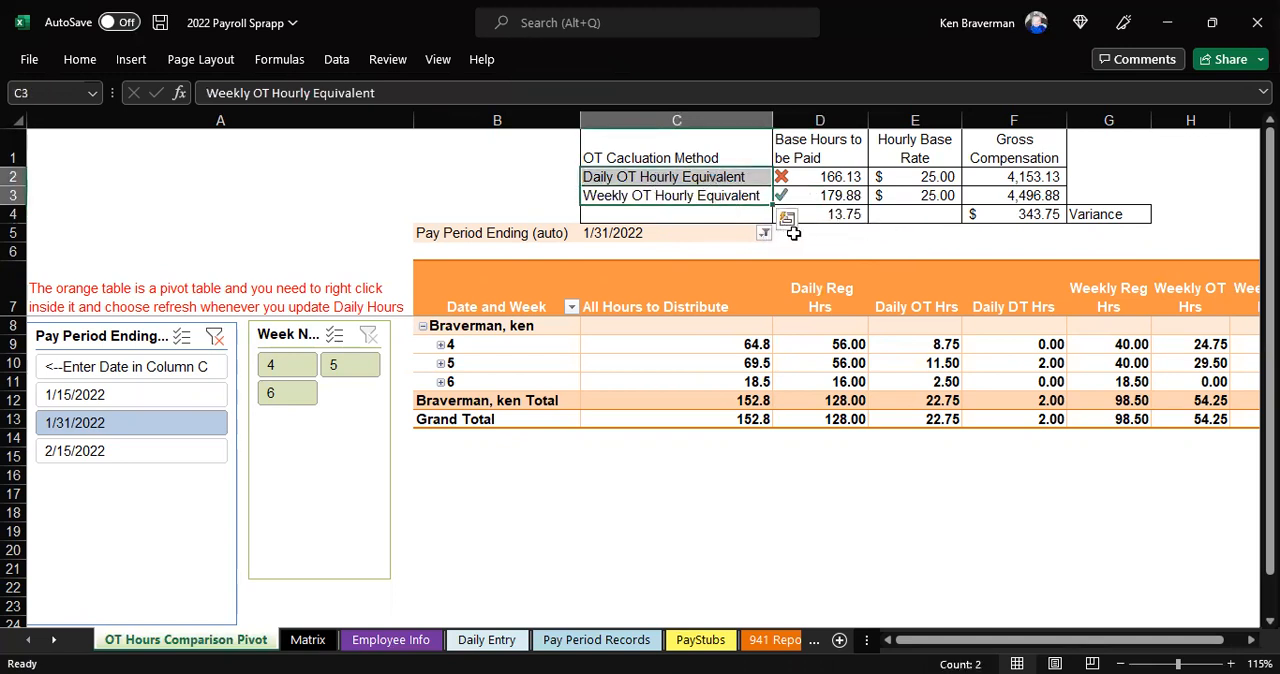
left_click_drag(704, 181, 836, 180)
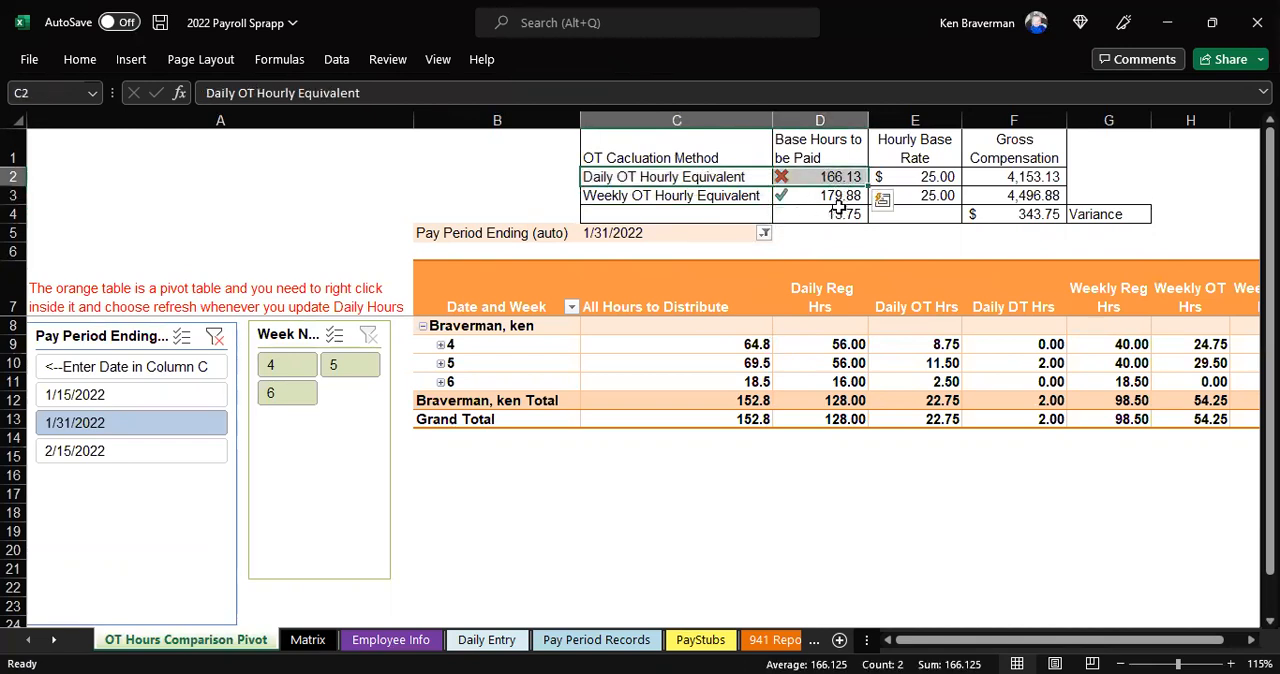
left_click(840, 214)
left_click(1022, 218)
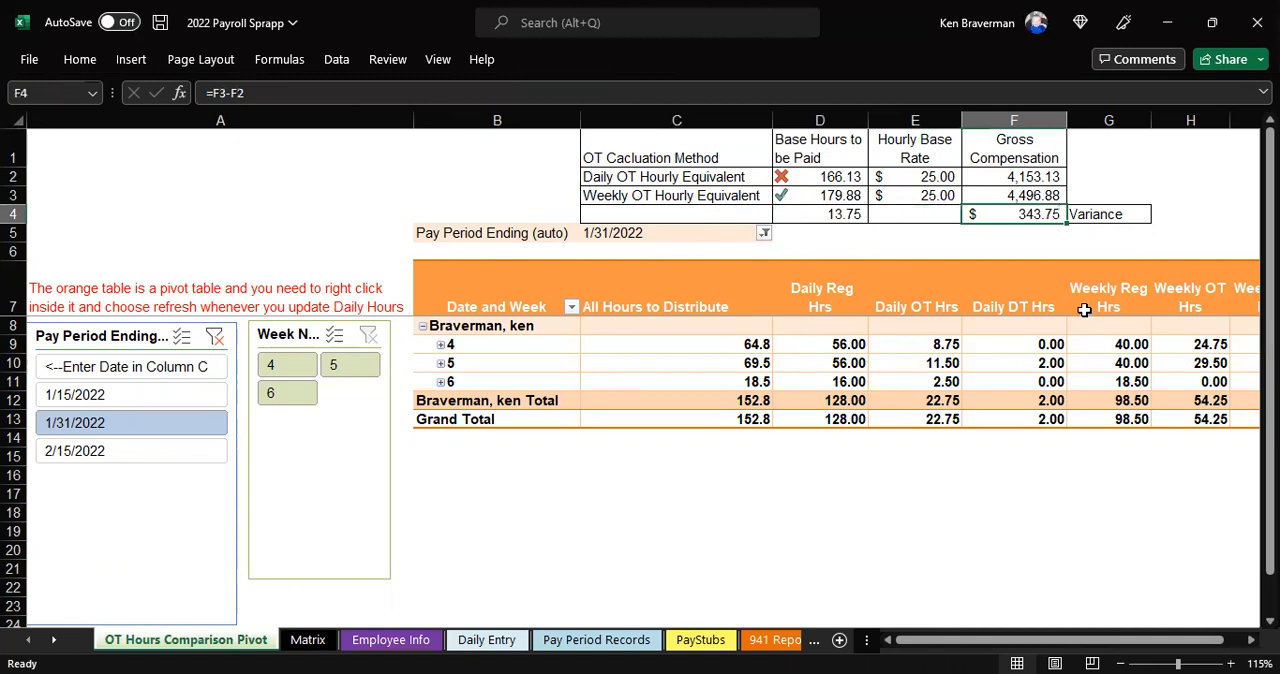
left_click(958, 202)
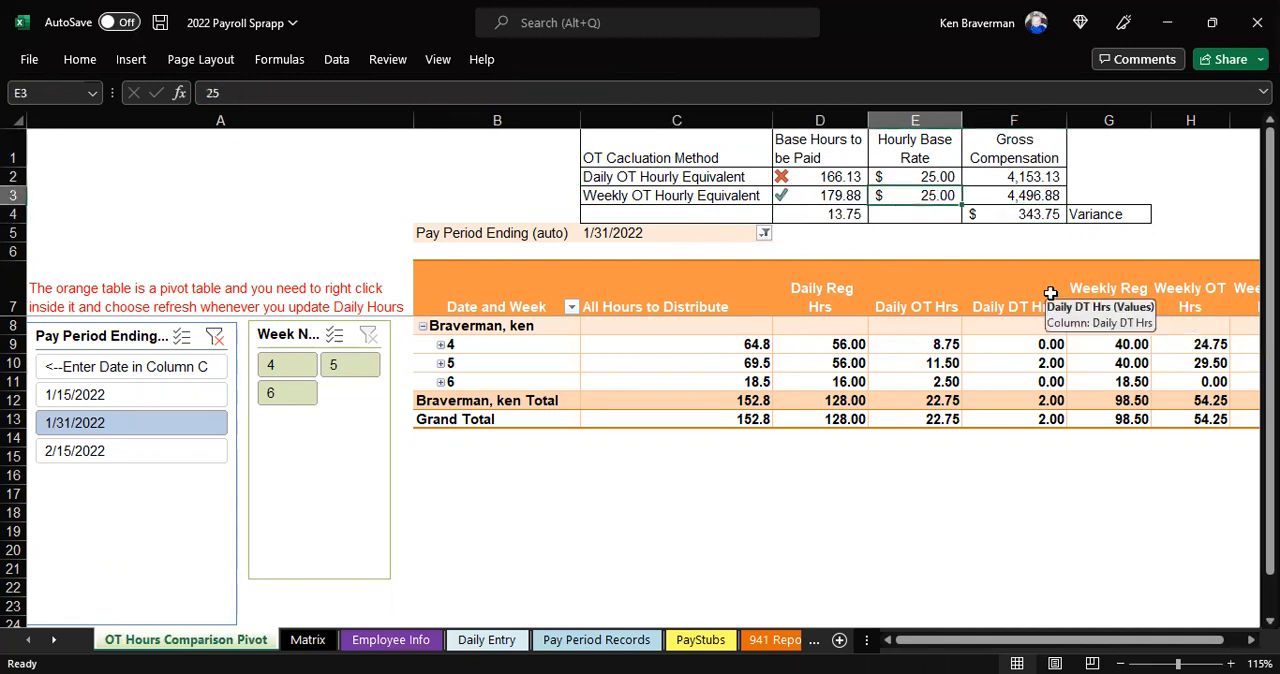
Filter the comparison to 2/15/2022 to compare base hours, and extend the filter to 1/15/2022, 1/31/2022 and 2/15/2022 to check the compensation variance
scroll(700, 300, "down", 1)
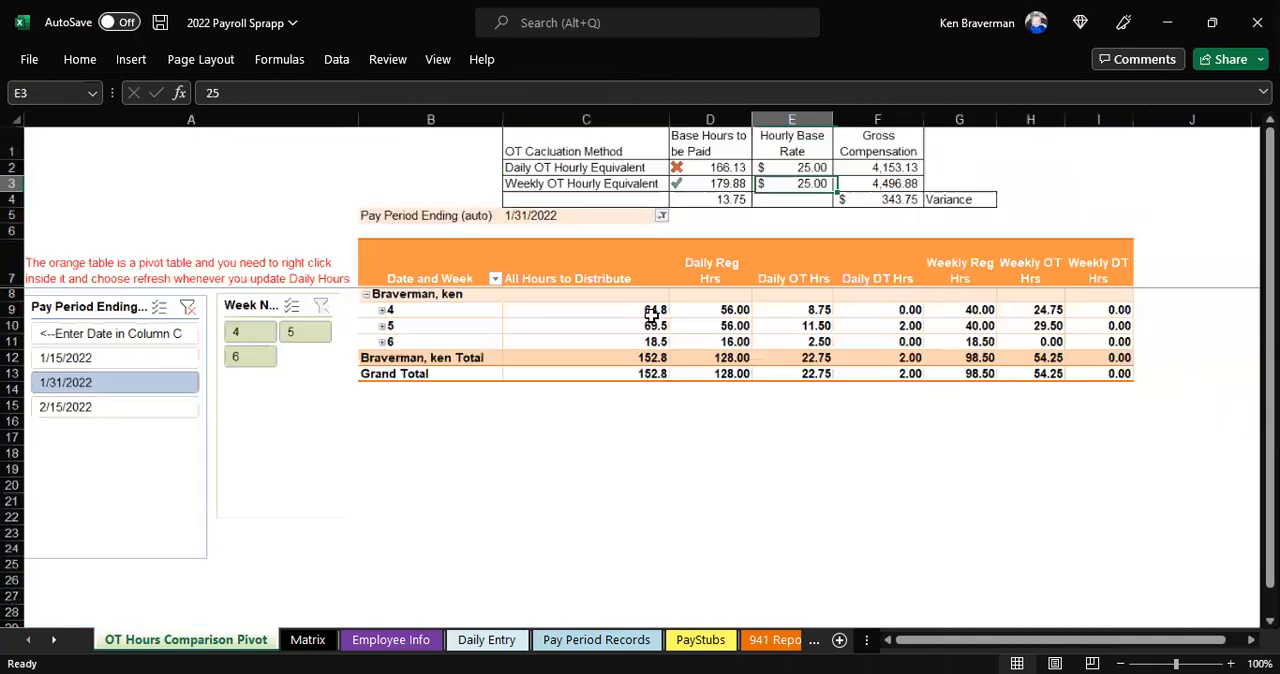
left_click(150, 407)
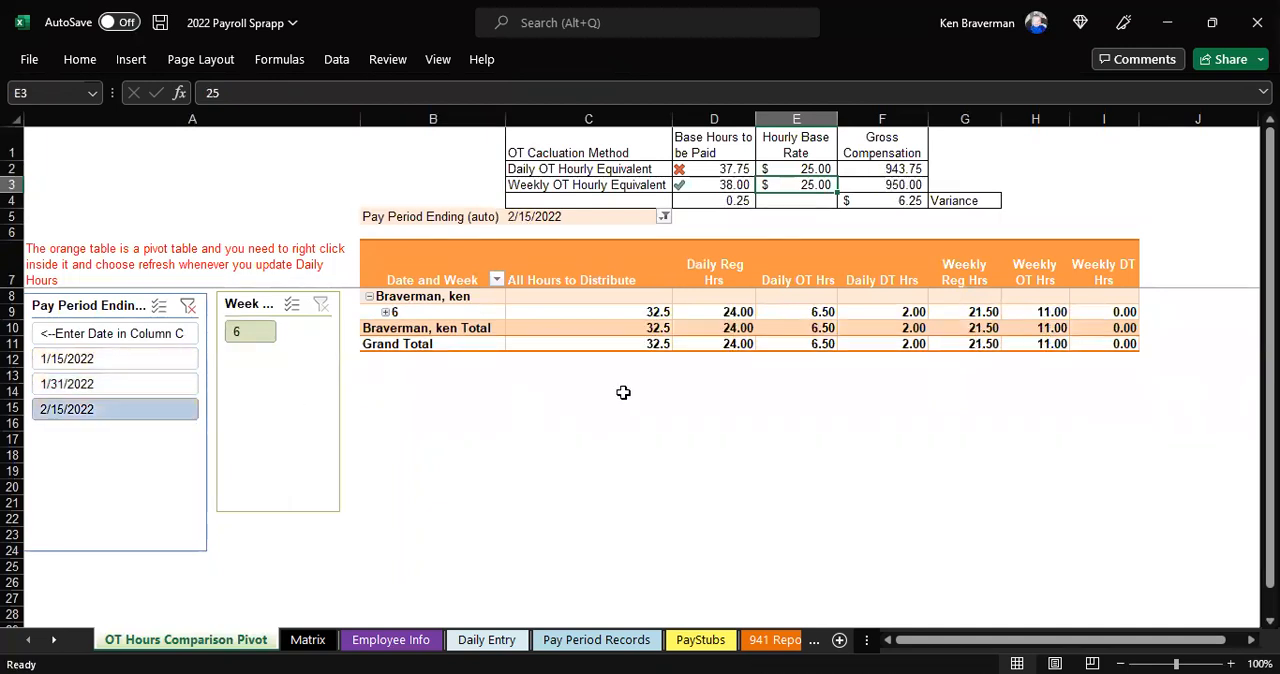
left_click_drag(712, 169, 718, 186)
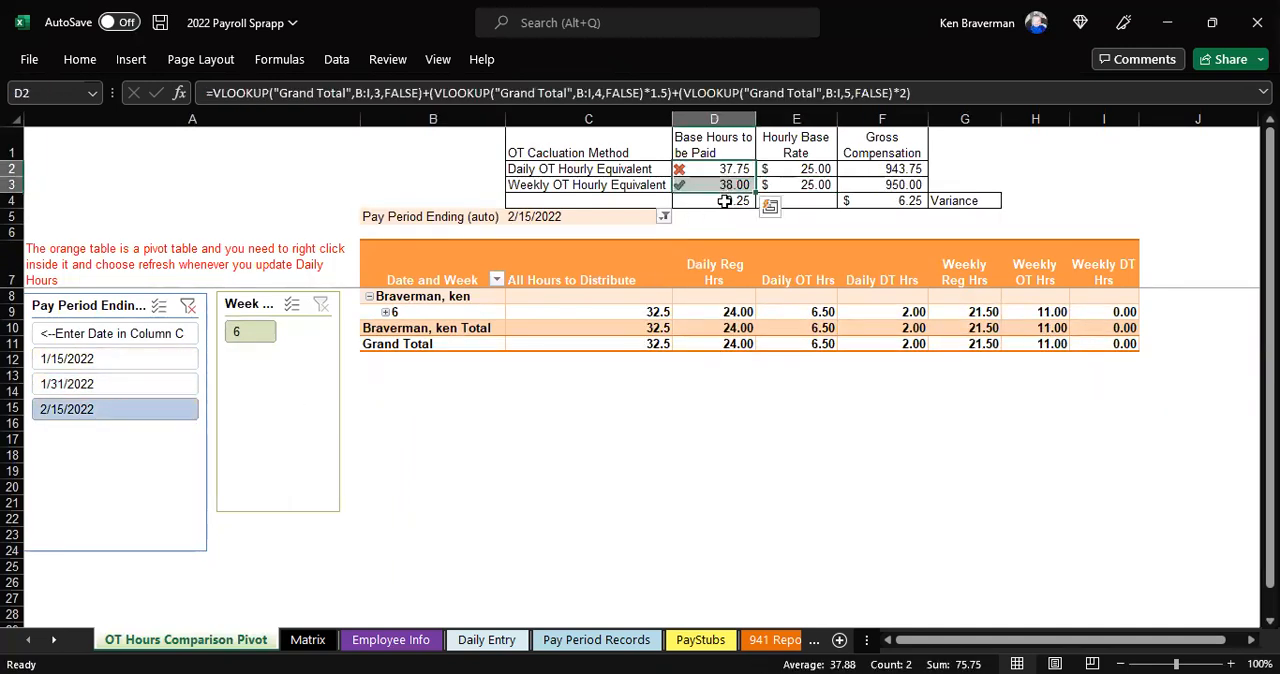
left_click_drag(148, 364, 174, 414)
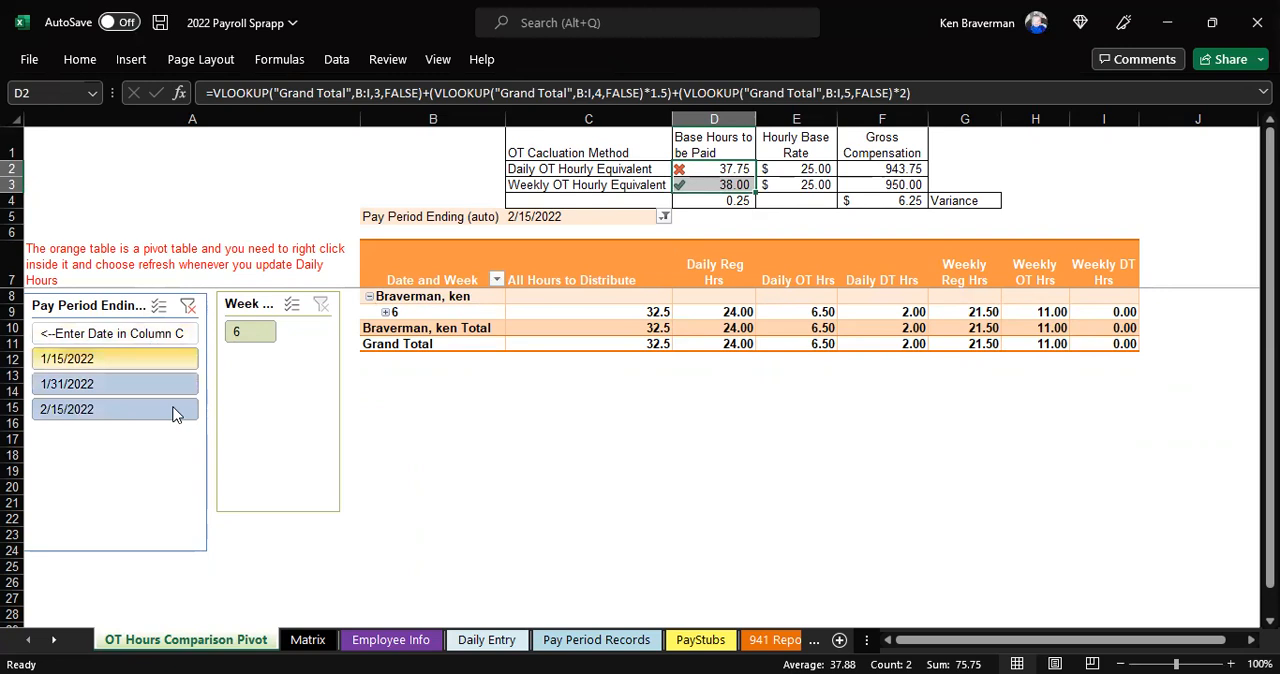
left_click(913, 200)
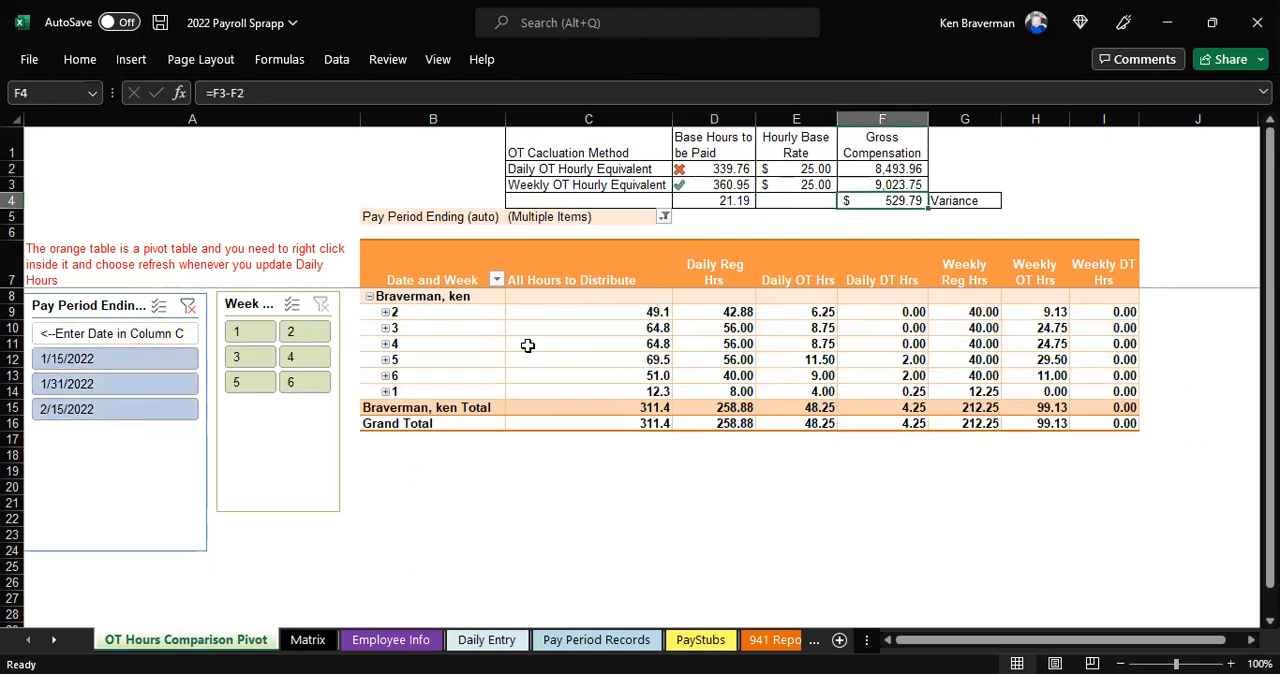
Review the Time in and Time out entries for rows 2 to 26 on the Daily Entry sheet
left_click(472, 641)
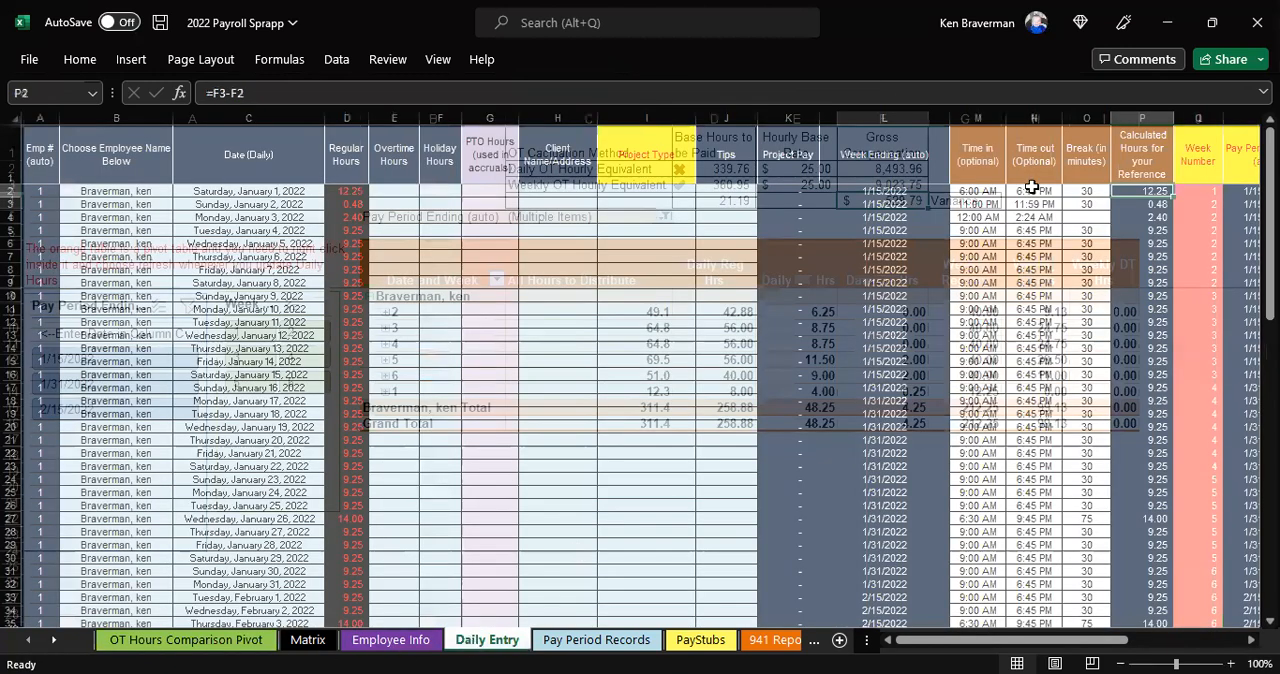
left_click_drag(978, 190, 1045, 507)
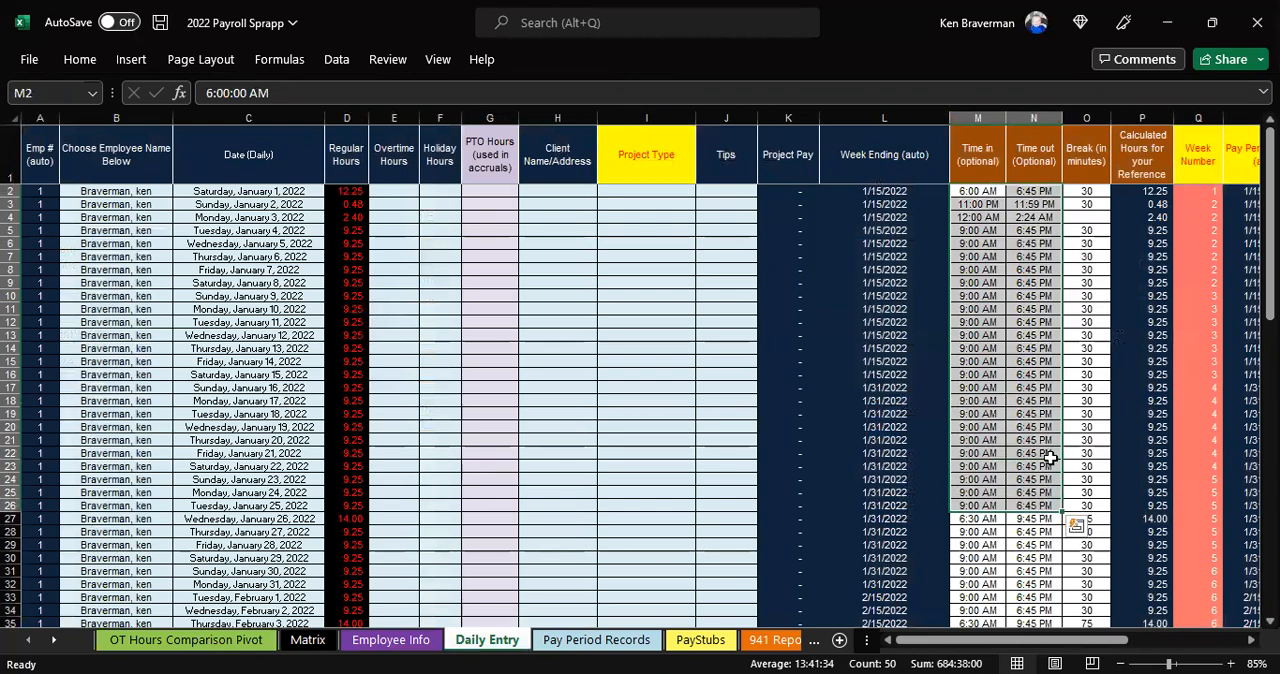
Refresh the pivot table on the OT Hours Comparison Pivot sheet and check the variances between the daily and weekly OT methods
left_click(186, 640)
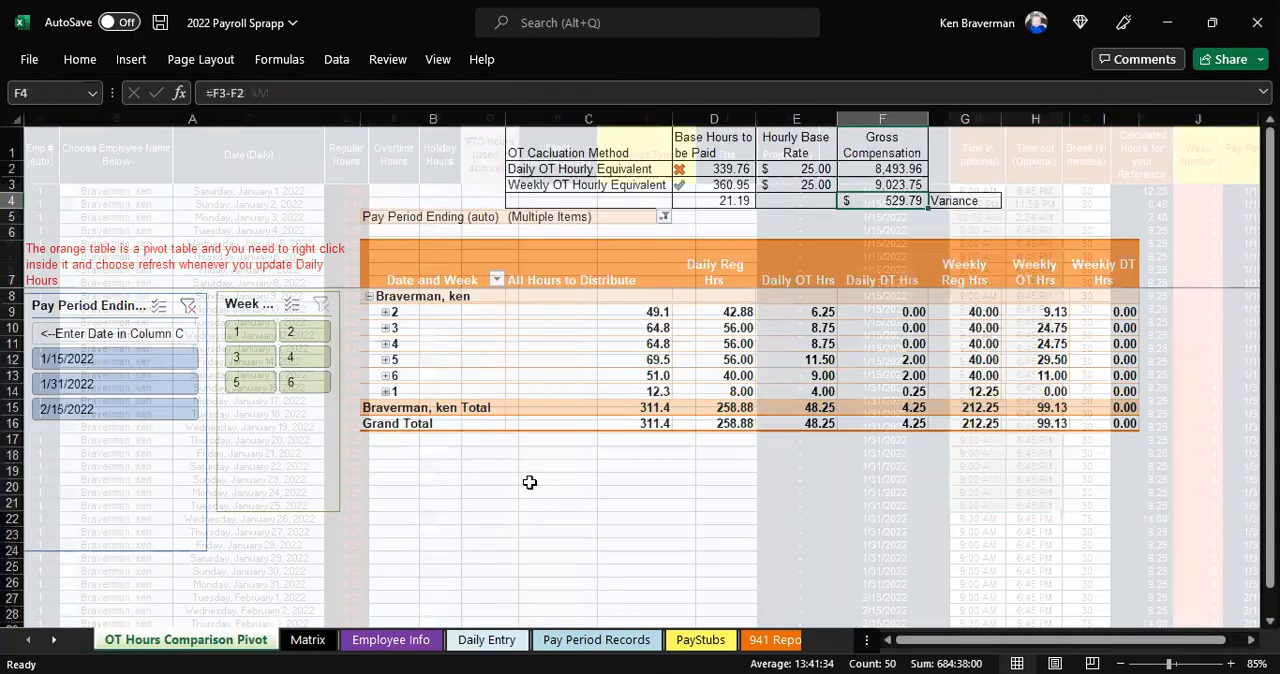
right_click(612, 359)
left_click(660, 435)
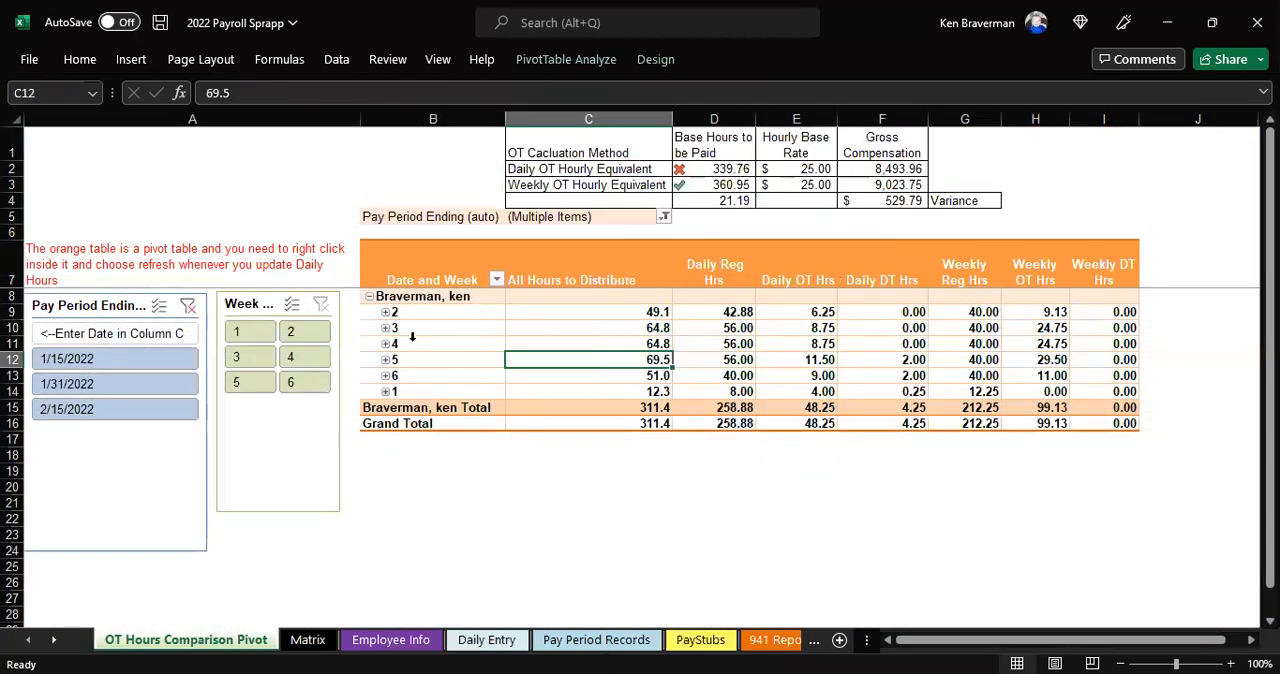
left_click_drag(890, 200, 746, 203)
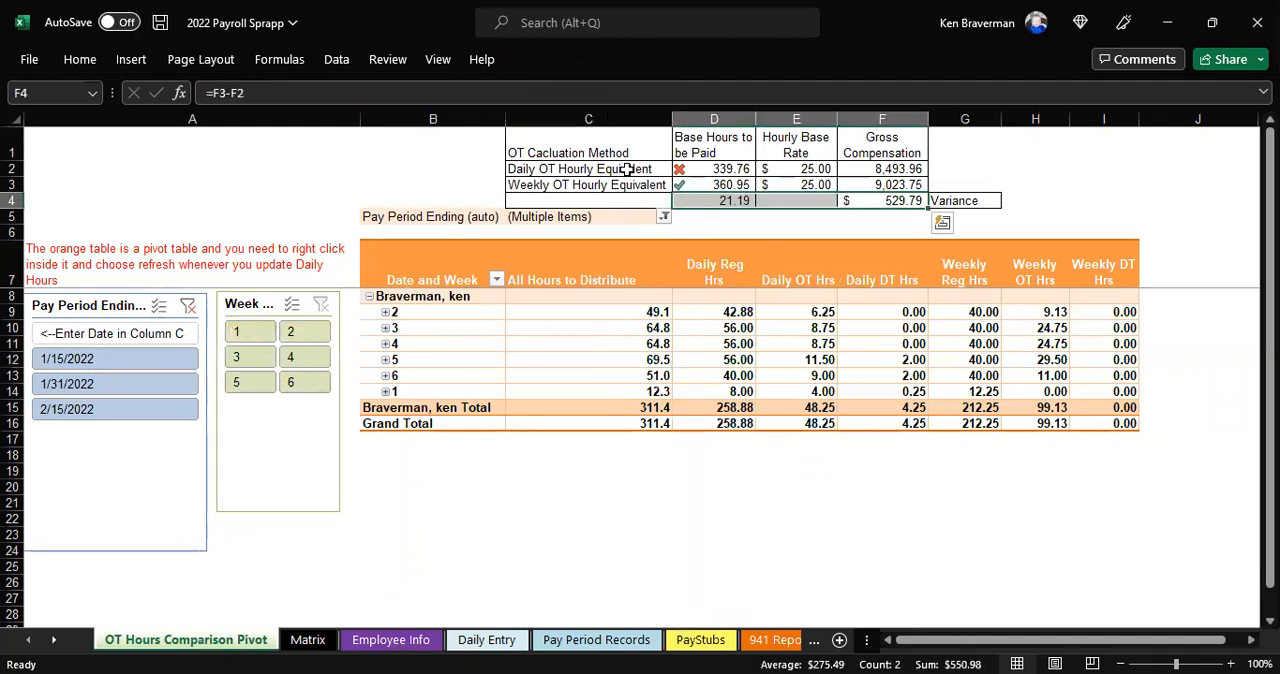
left_click_drag(637, 169, 640, 185)
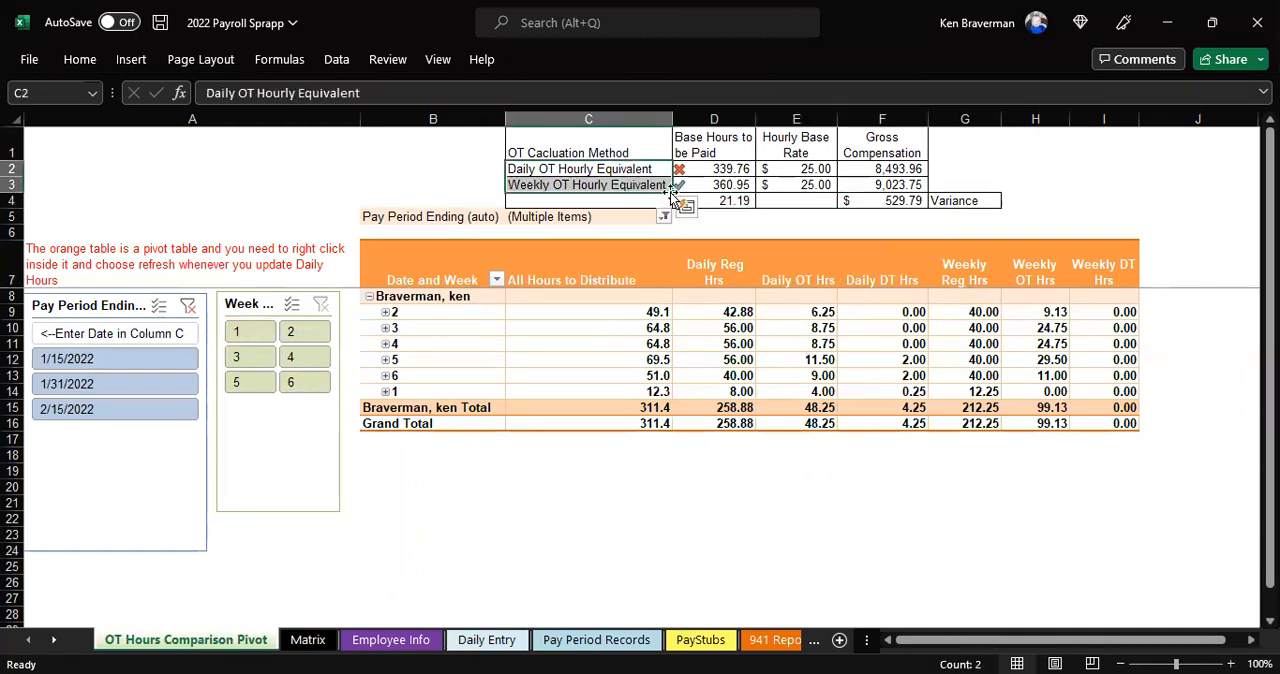
Filter the comparison by pay periods 1/15/2022, 1/31/2022 and 2/15/2022 in turn, revisit 1/15/2022, and finish with only 1/31/2022 selected
left_click(163, 360)
left_click(165, 385)
left_click(164, 406)
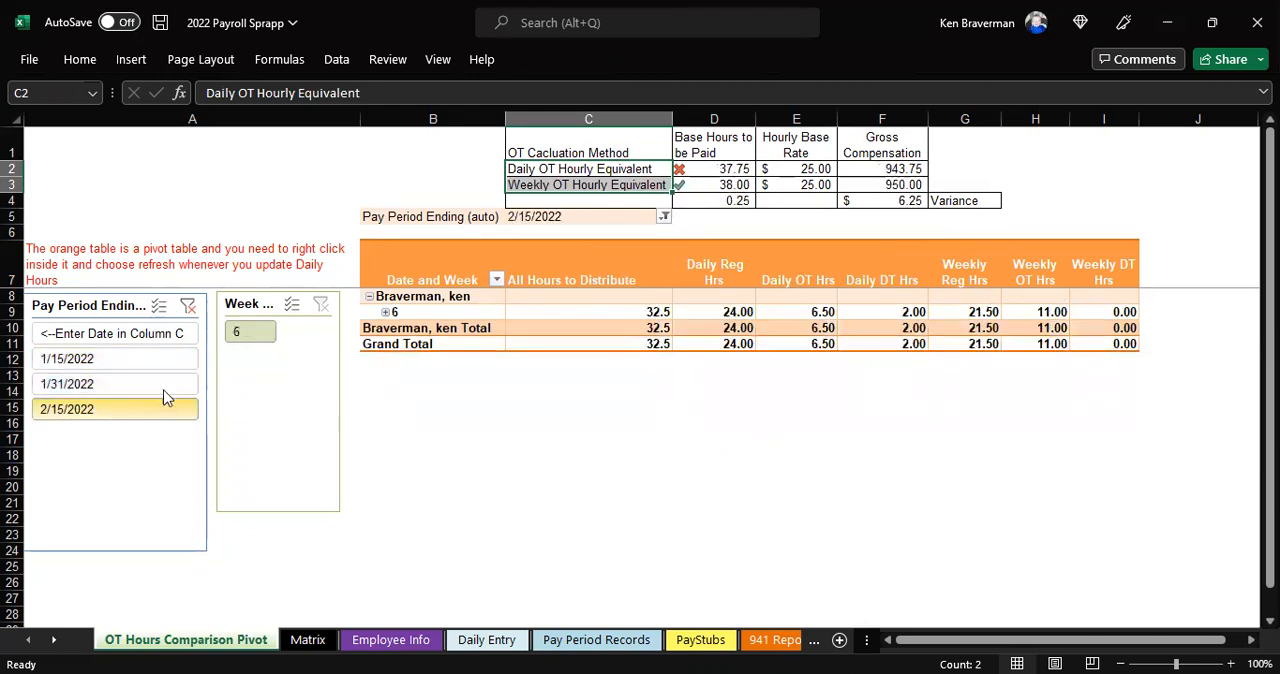
left_click(165, 359)
left_click(165, 384)
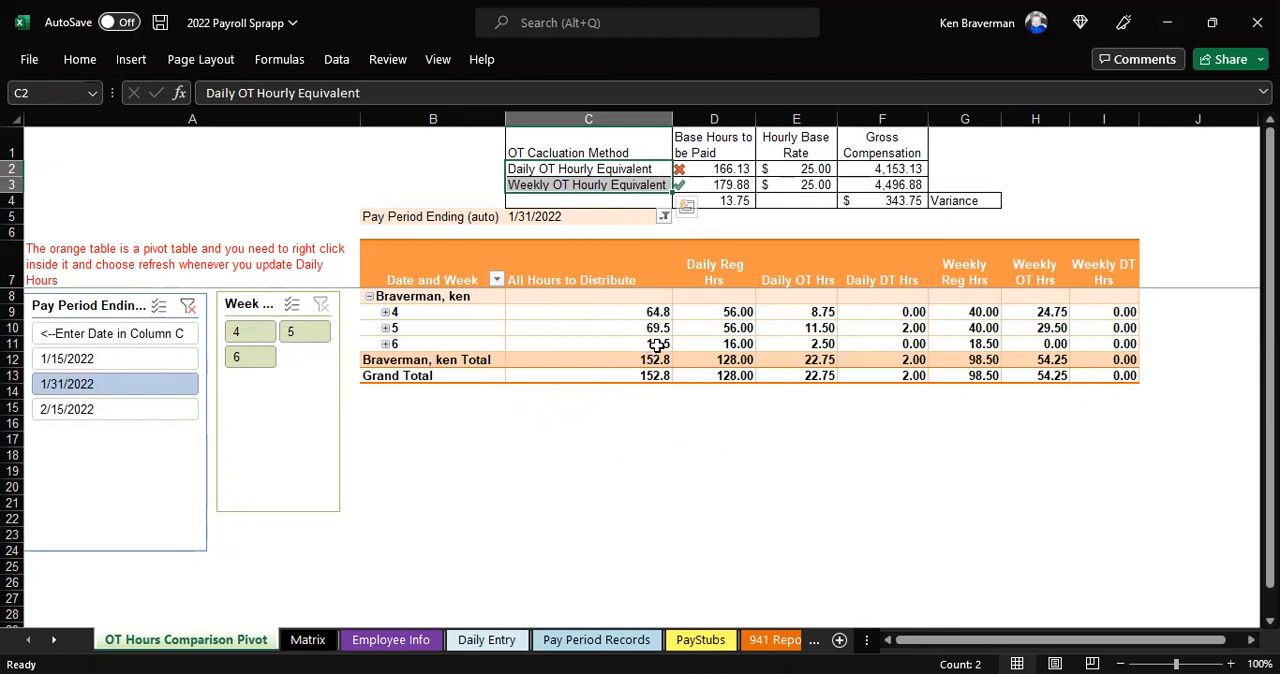
mouse_move(714, 379)
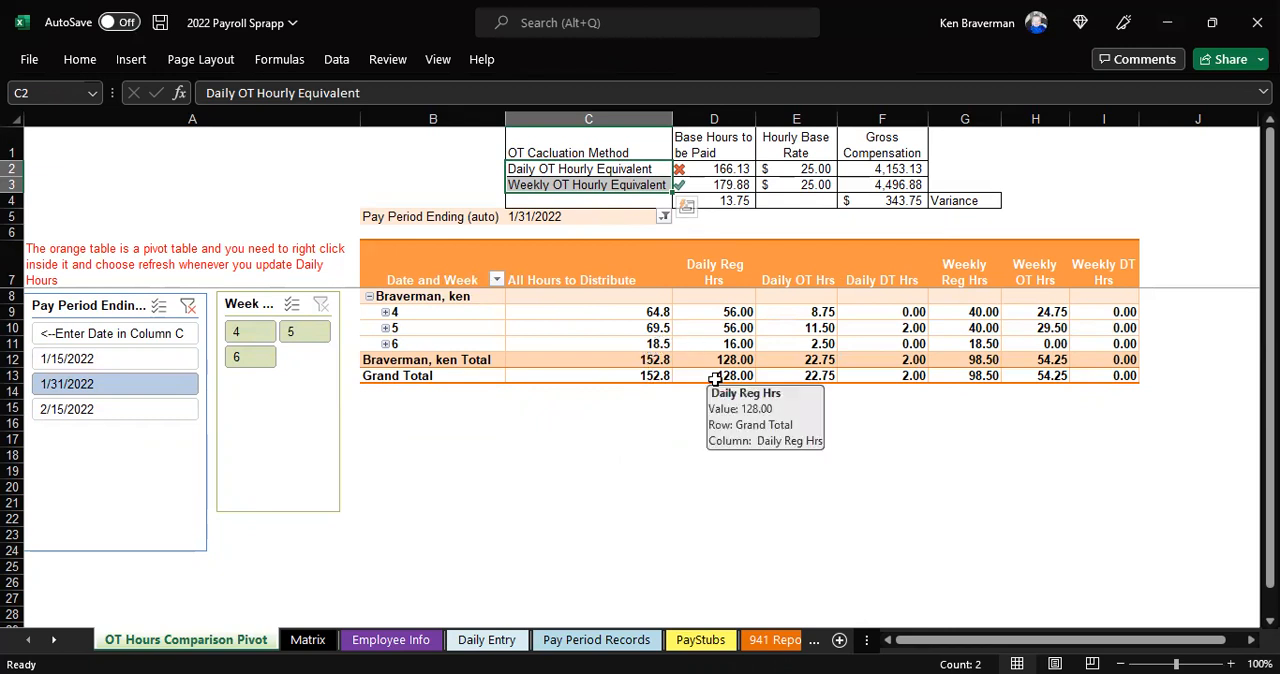